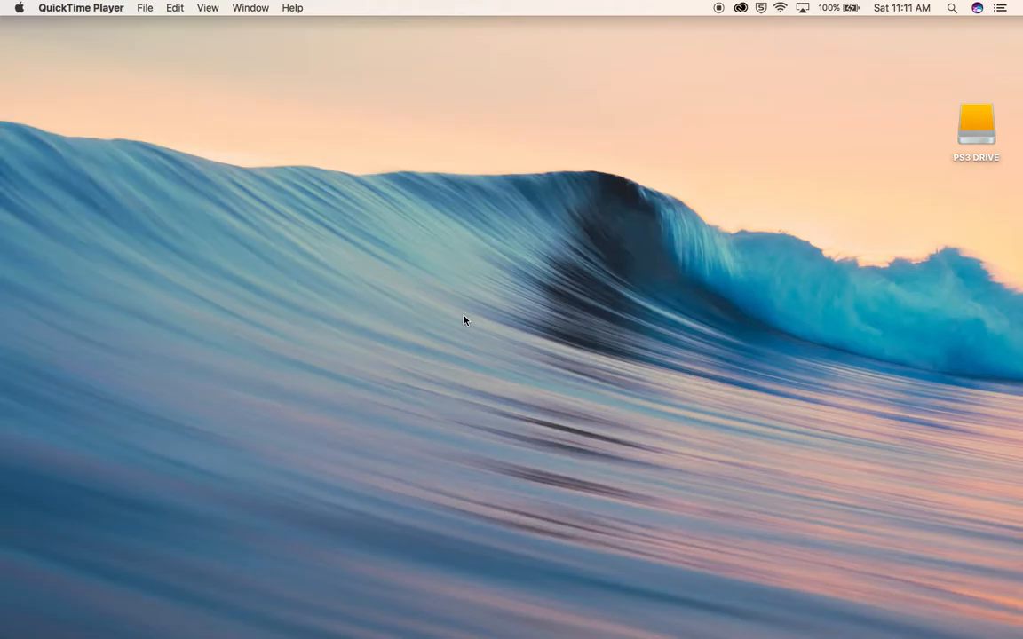
- Open GIMP and create a new blank image 1300 px wide and 1000 px high
key(F4)
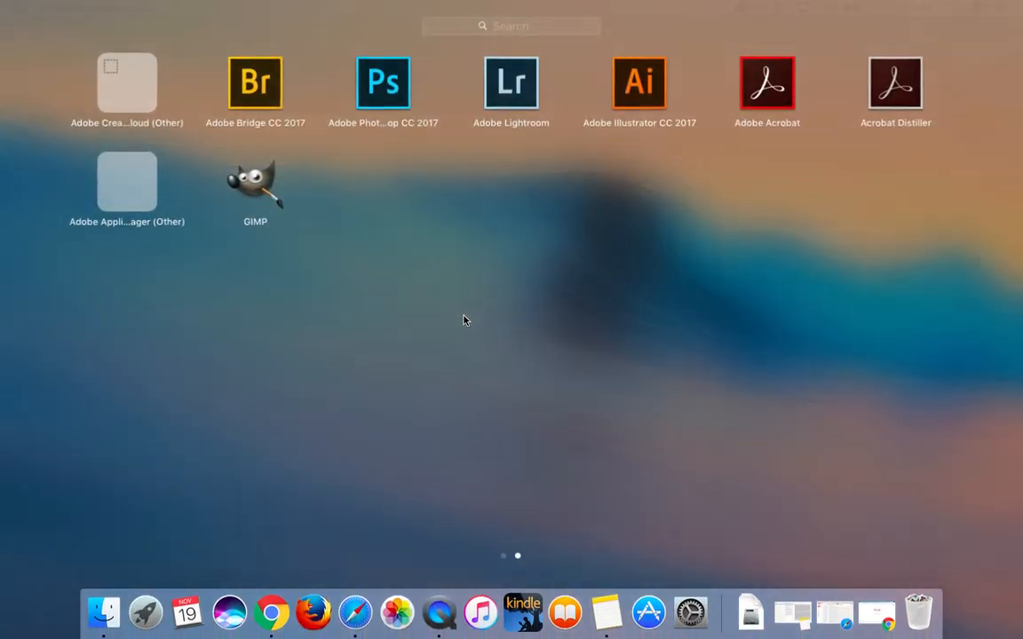
click(256, 181)
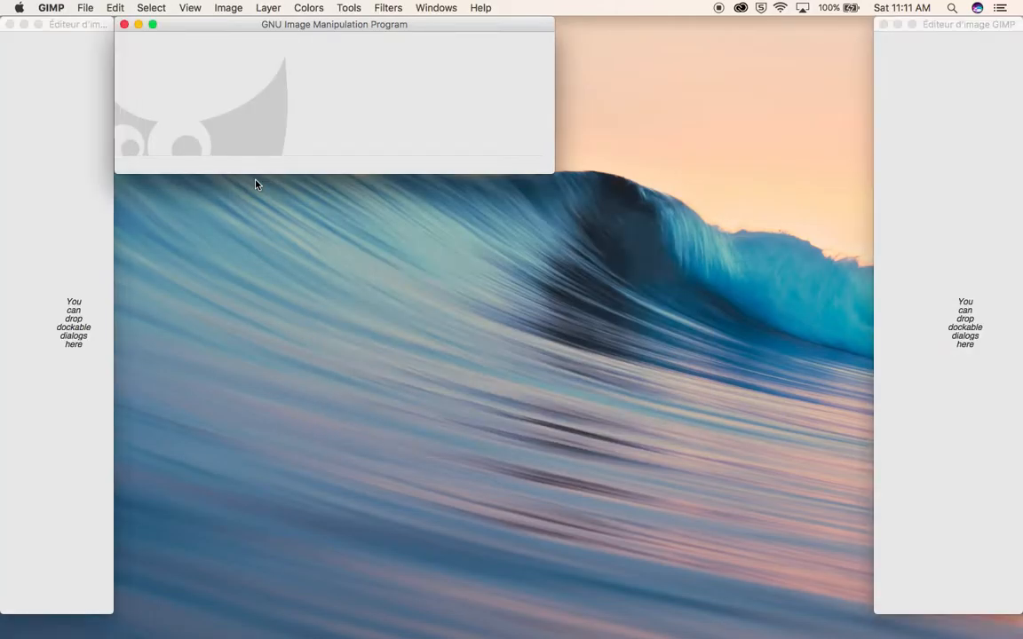
click(88, 8)
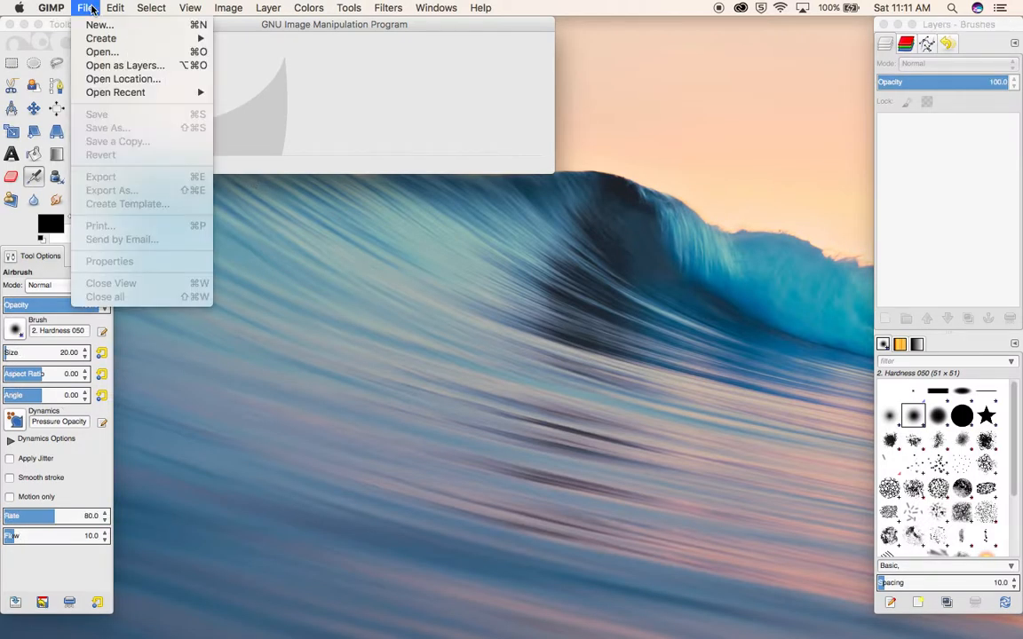
click(99, 25)
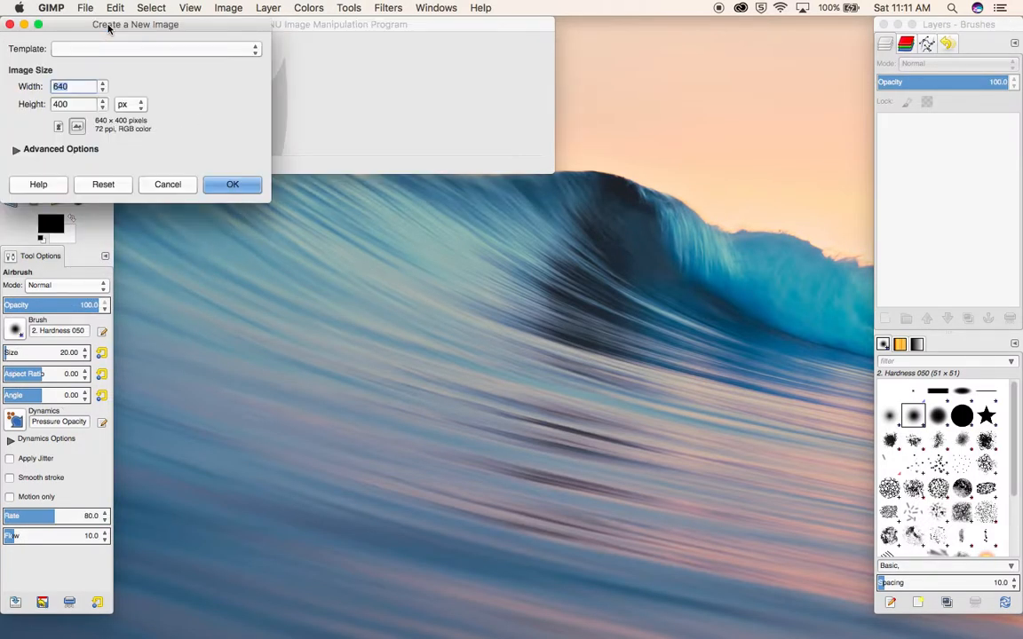
text(1300)
key(Tab)
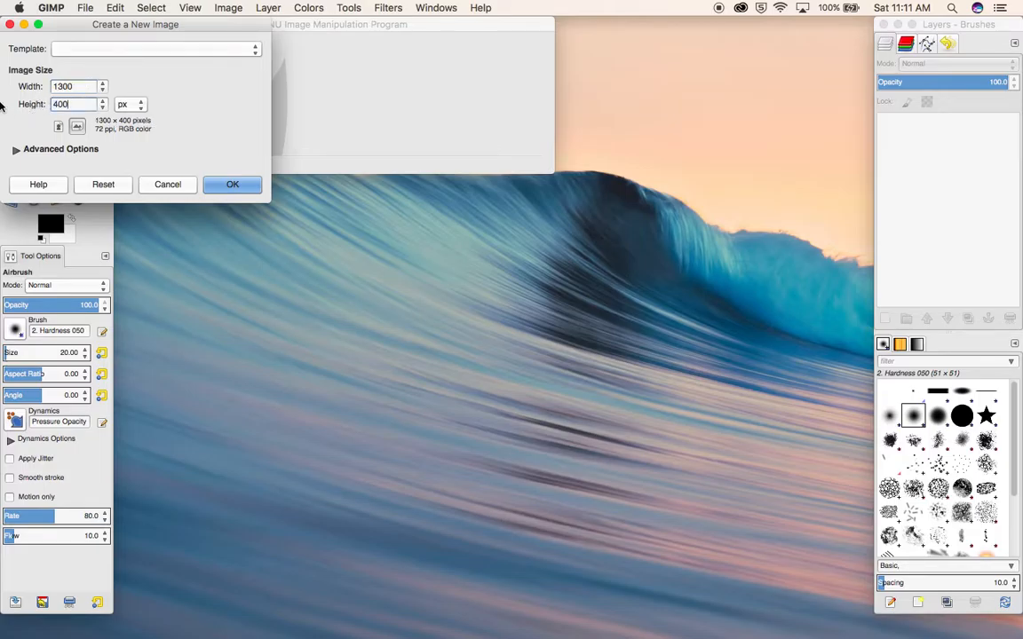
drag(75, 105, 36, 104)
text(1000)
click(231, 181)
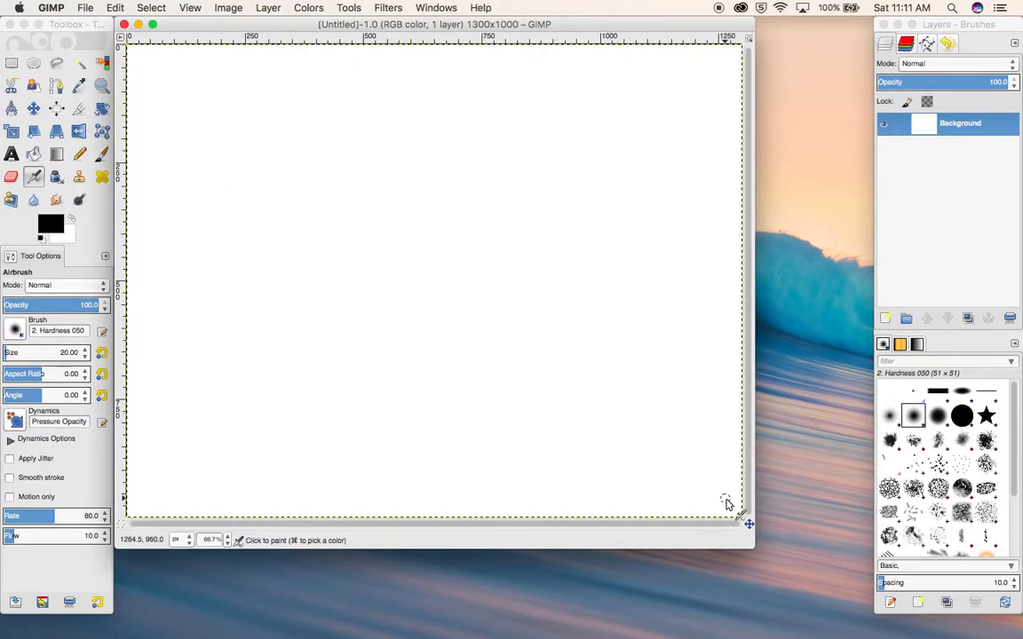
- Enlarge the image window to fill the space between the toolbox and layers windows and fit the image in it
drag(752, 547, 804, 580)
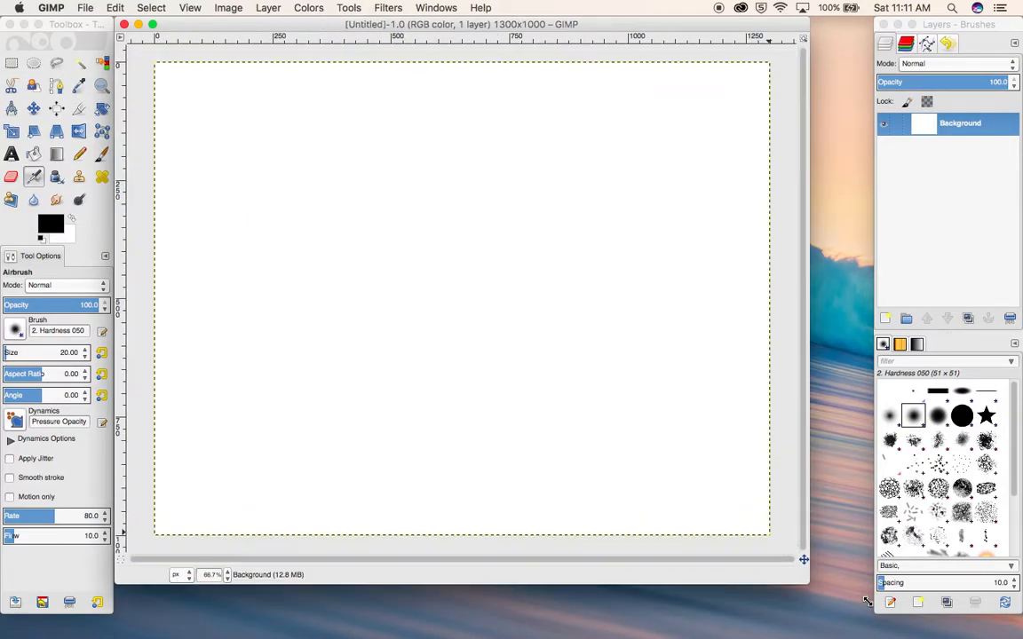
drag(867, 602, 868, 613)
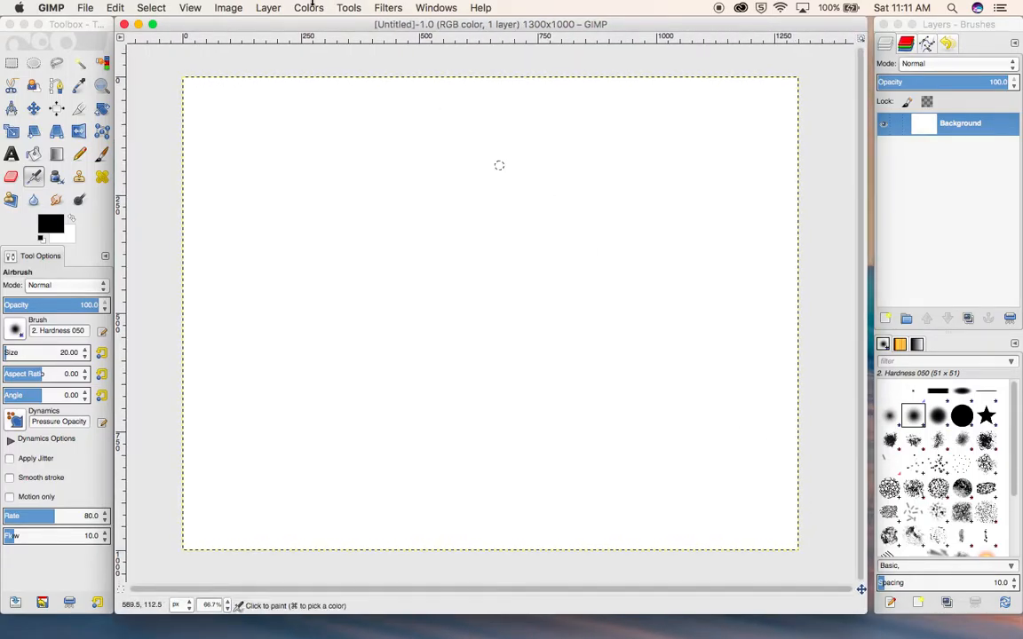
click(178, 8)
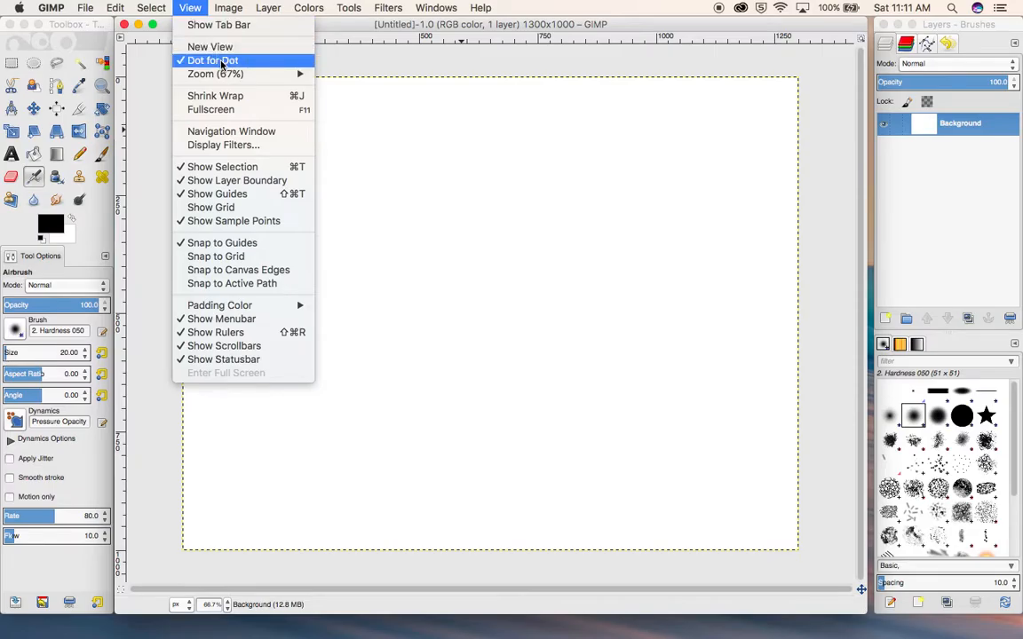
mouse_move(241, 74)
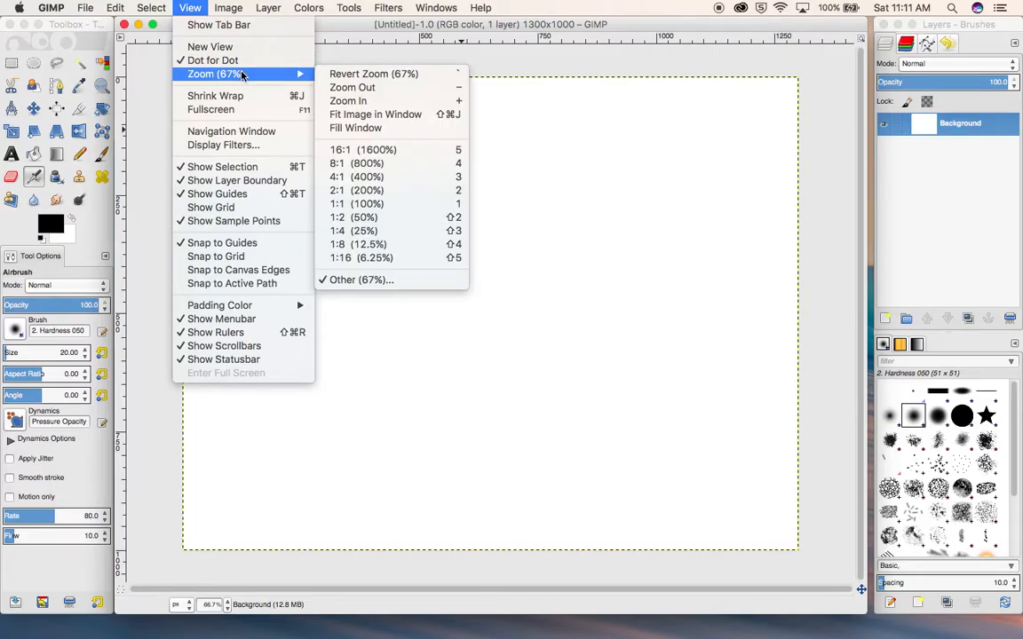
click(385, 115)
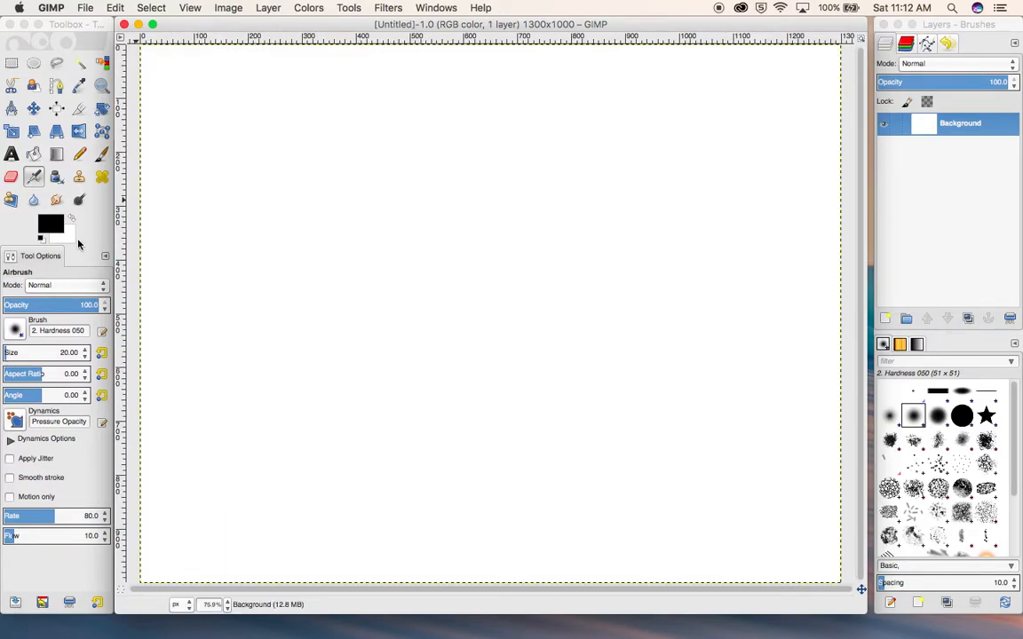
- Reduce the brush size to 8 and switch from the Airbrush to the Paintbrush tool
click(85, 355)
click(85, 355)
click(86, 358)
click(86, 357)
click(86, 358)
click(86, 358)
click(86, 358)
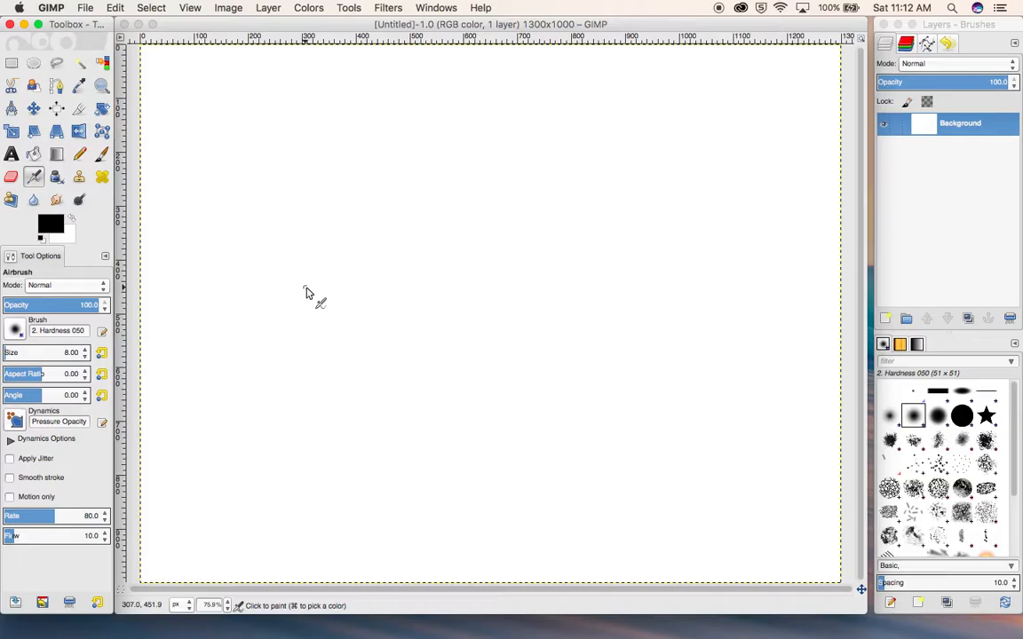
click(103, 157)
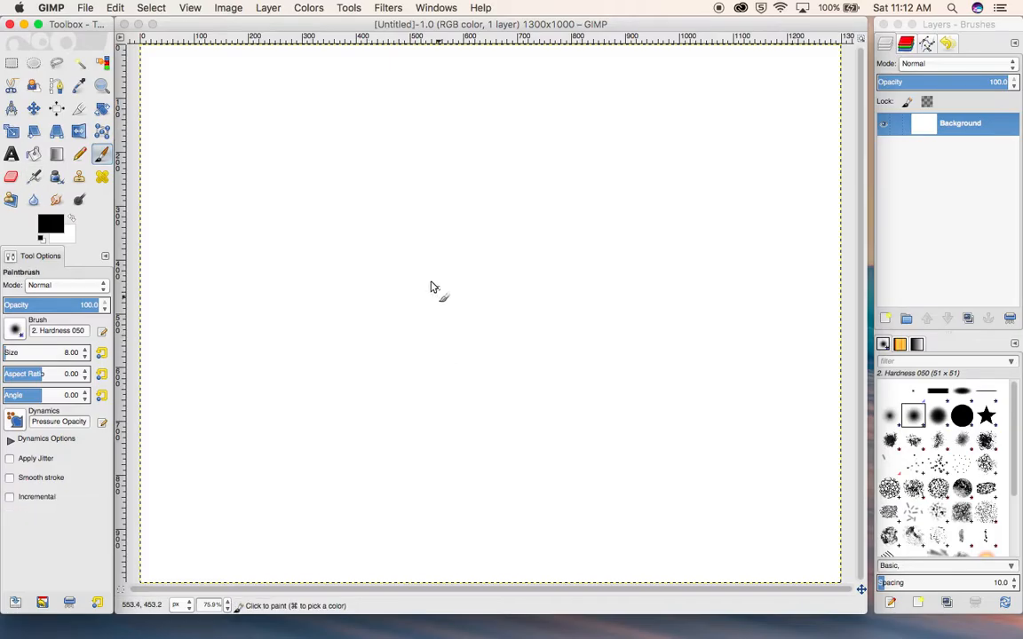
- Paint a winding freehand test line across the canvas with the Paintbrush and undo it
mouse_move(333, 259)
mouse_down()
mouse_move(430, 226)
mouse_move(442, 266)
mouse_move(487, 308)
mouse_move(582, 280)
mouse_move(604, 204)
mouse_move(544, 243)
mouse_move(509, 202)
mouse_move(387, 145)
mouse_move(289, 264)
mouse_move(299, 390)
mouse_move(467, 436)
mouse_move(659, 410)
mouse_move(626, 339)
mouse_up()
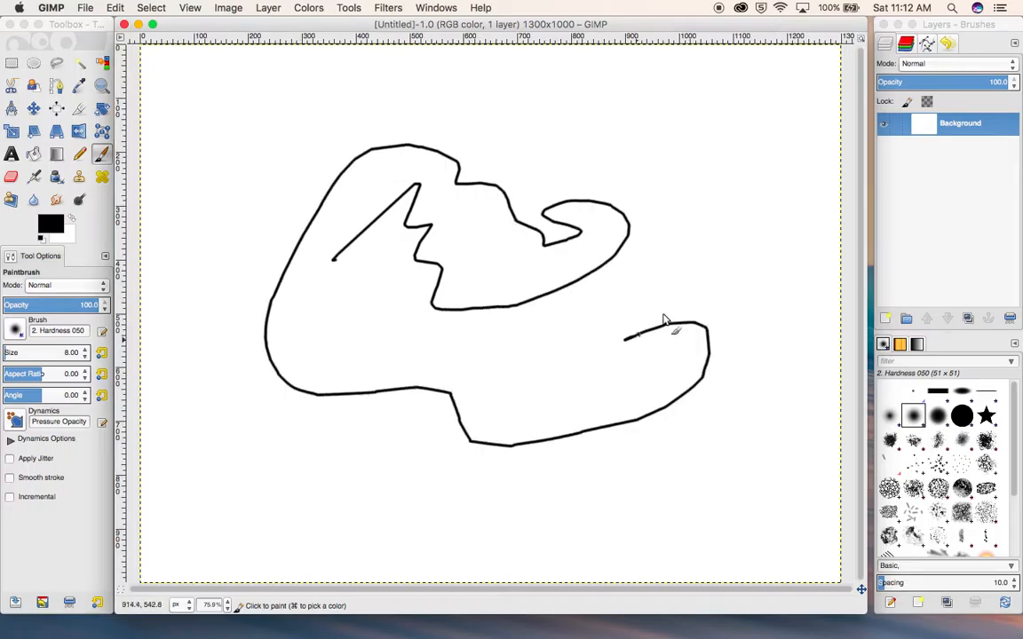
key(a)
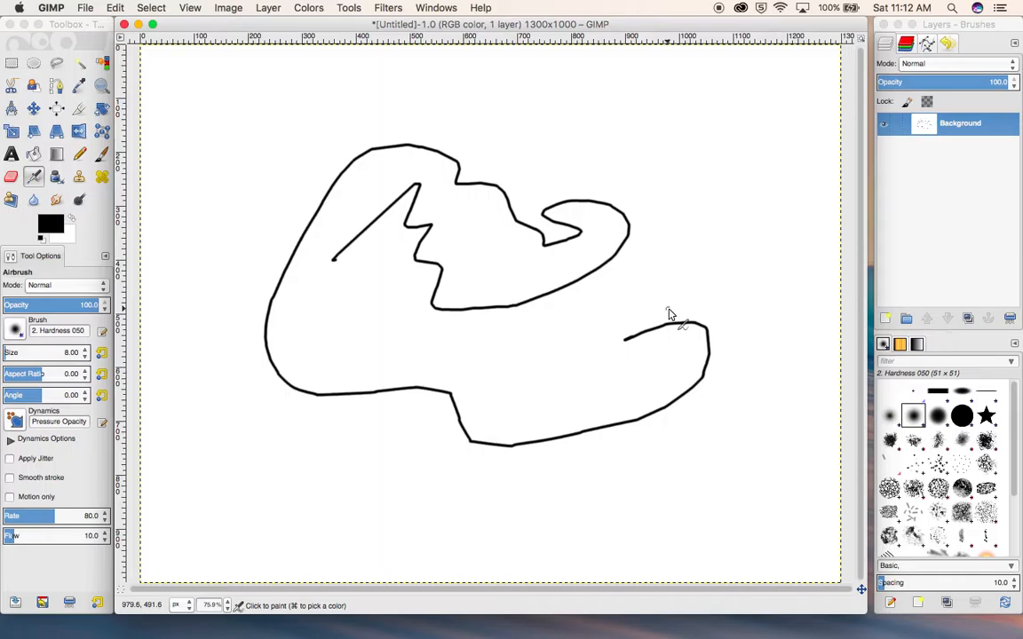
key(p)
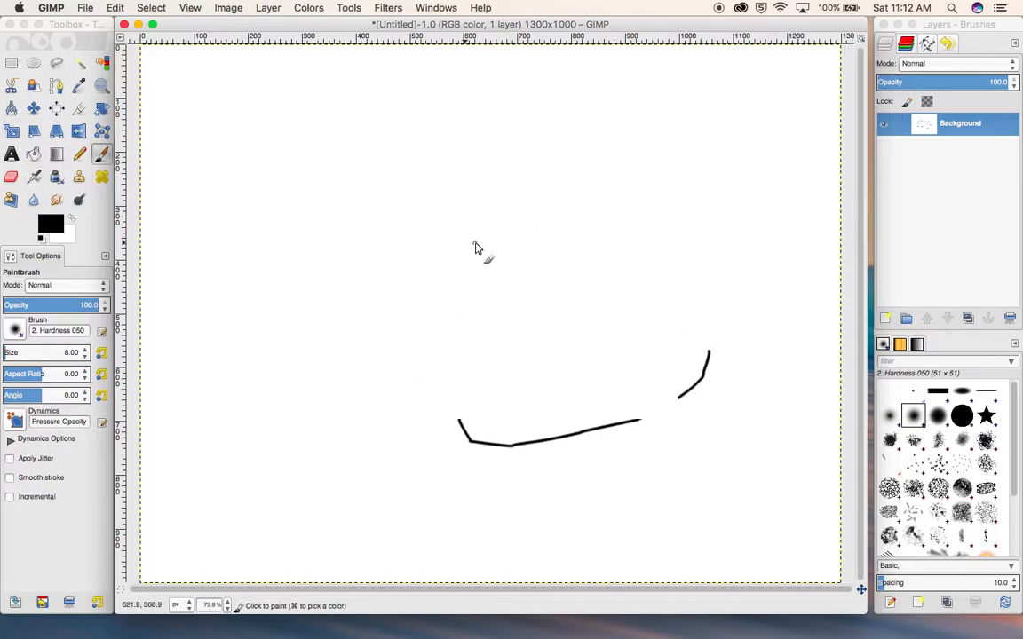
key(super+z)
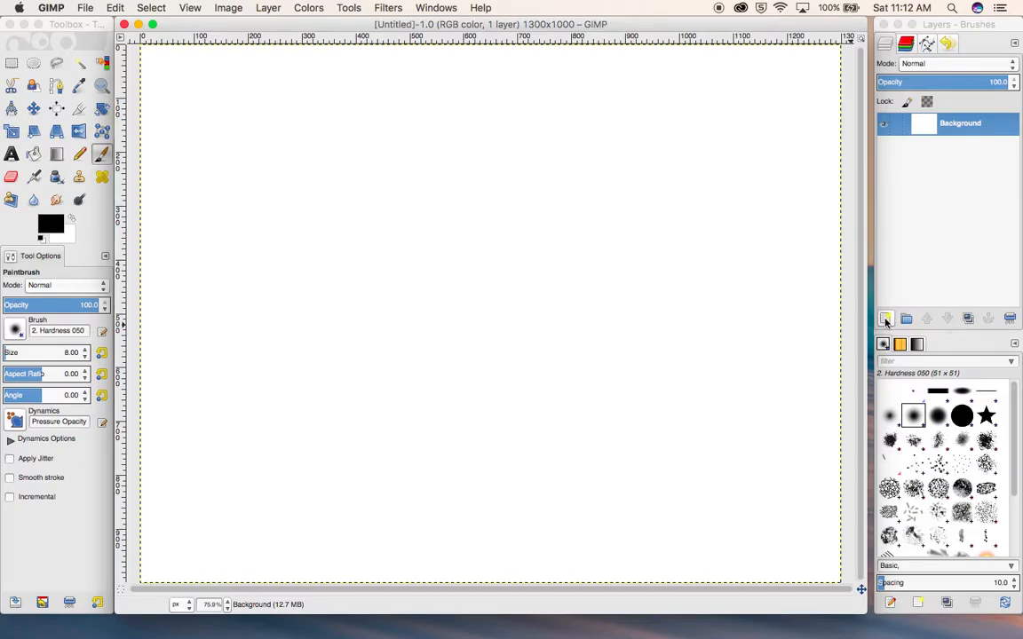
- Add a 1300 × 1000 px layer named Person 1 with transparency fill and keep it as the active layer
click(886, 320)
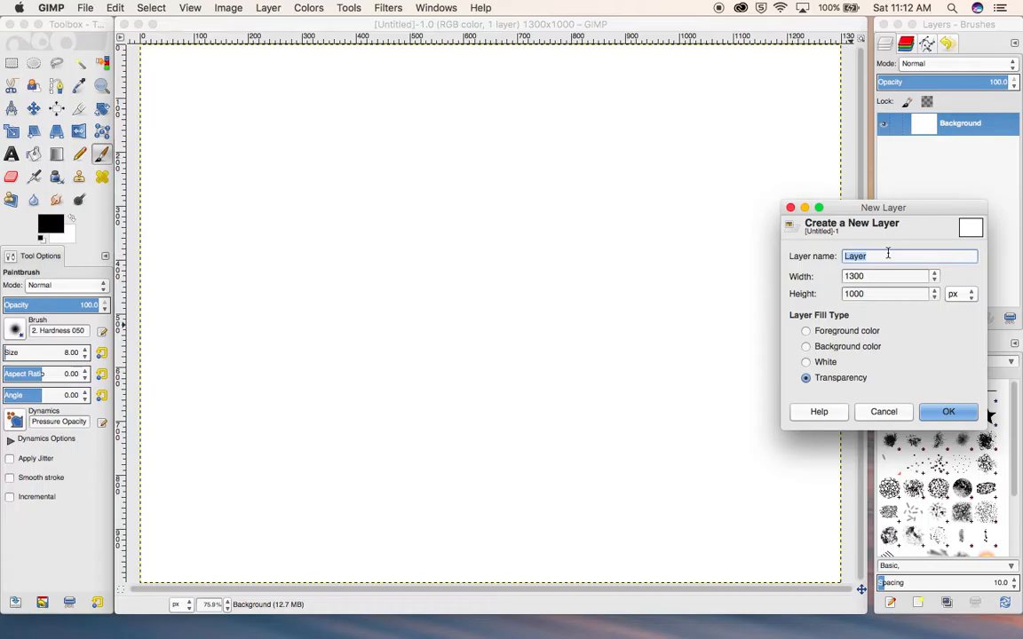
text(Person 1)
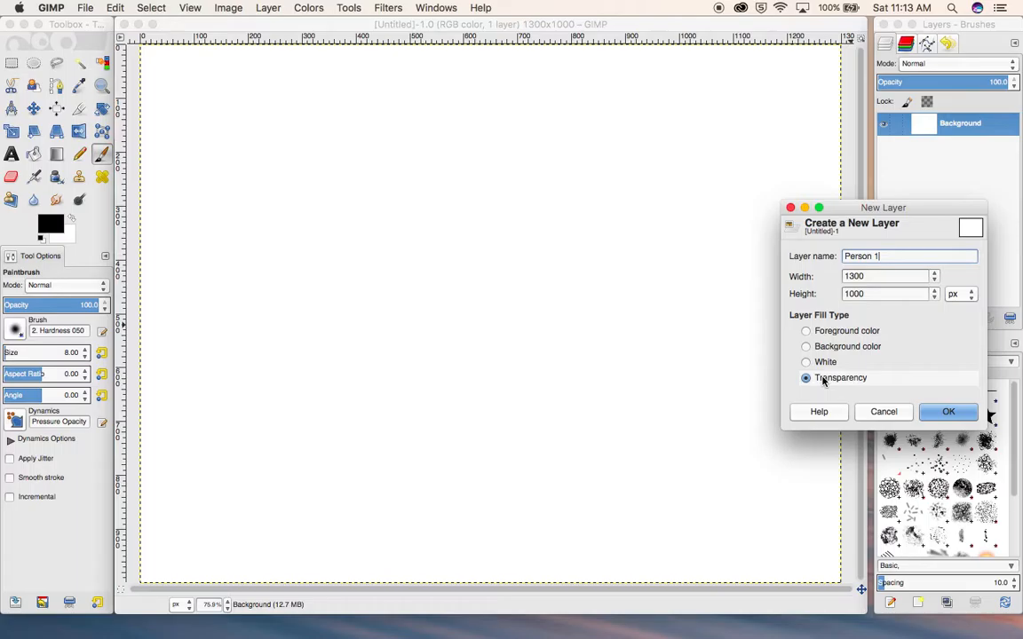
click(949, 413)
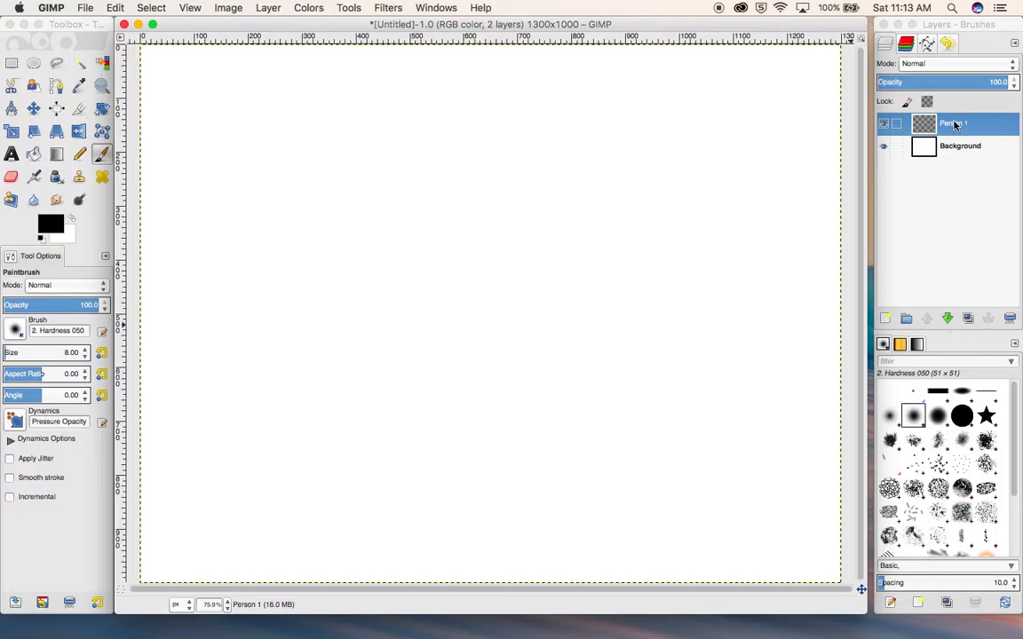
click(958, 149)
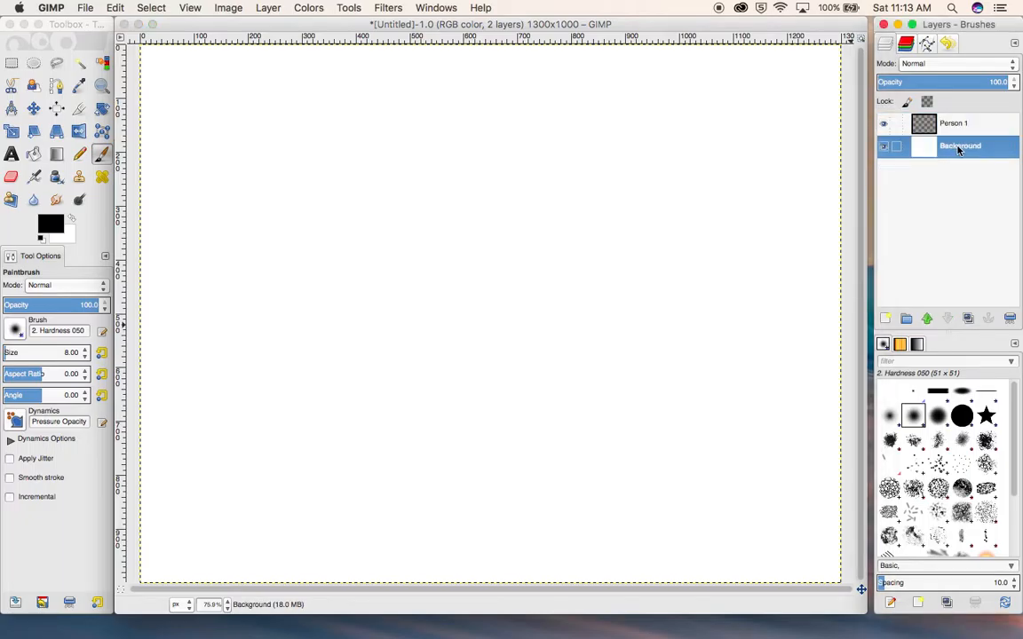
click(980, 130)
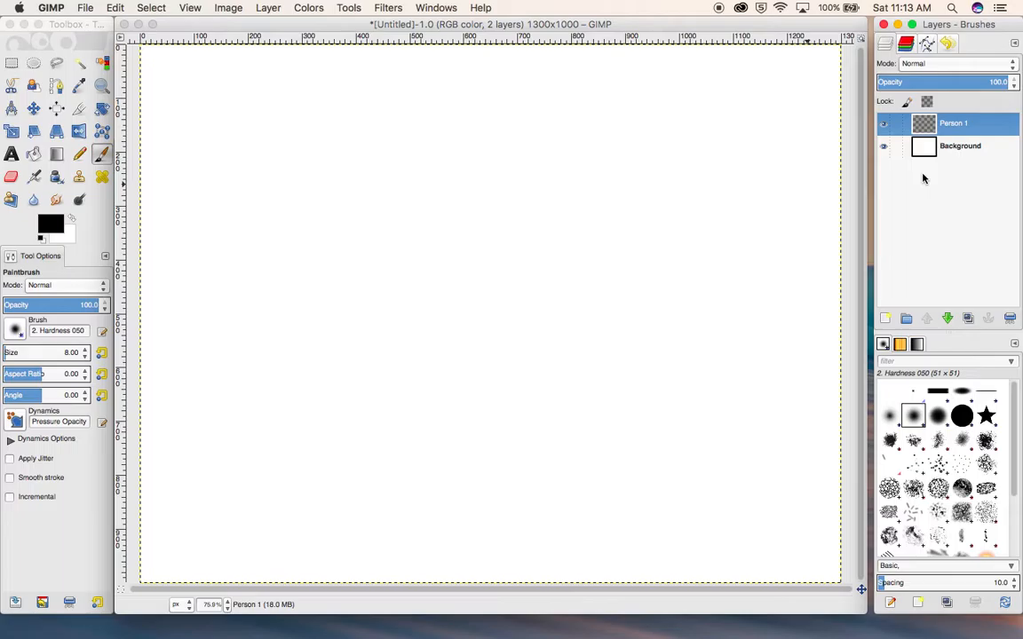
- Paint a round head about 115 px wide on the canvas's right side, with dot eyes, slanted eyebrows and an open mouth
key(a)
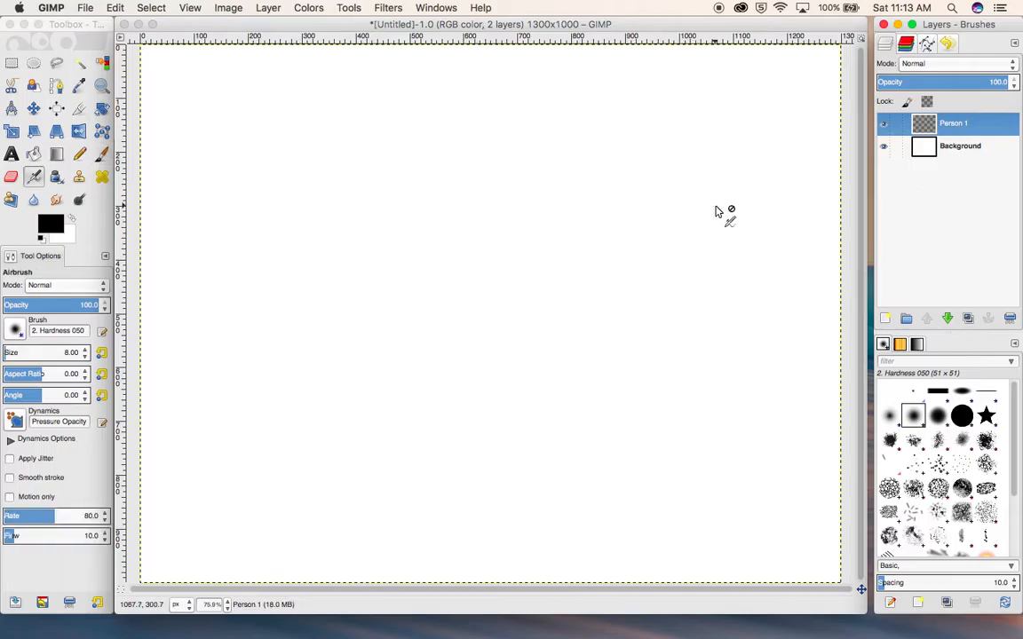
key(p)
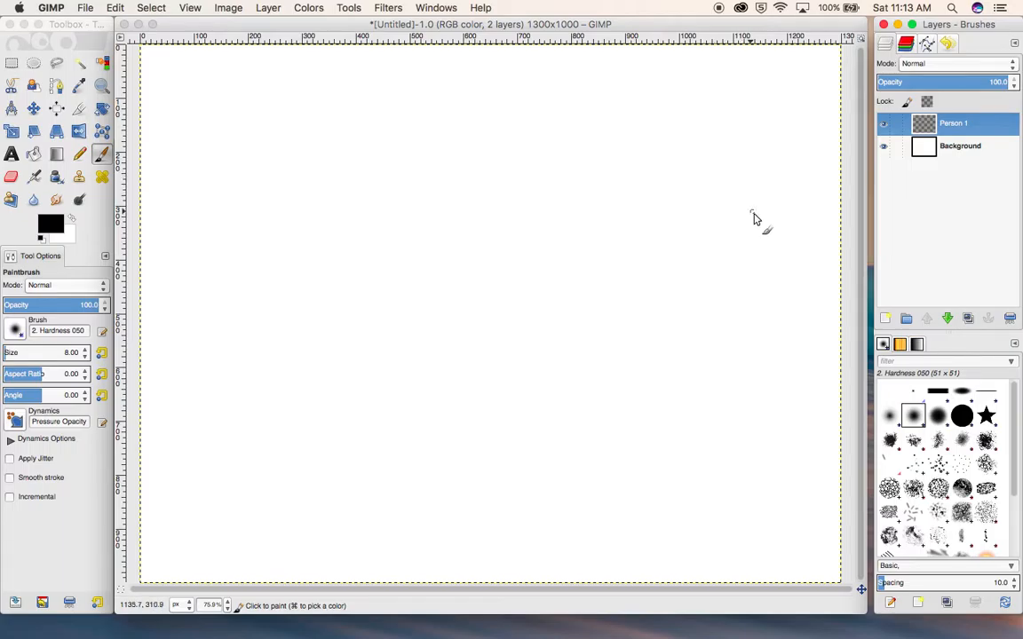
mouse_move(770, 258)
mouse_down()
mouse_move(721, 267)
mouse_move(723, 295)
mouse_move(757, 298)
mouse_move(770, 260)
mouse_up()
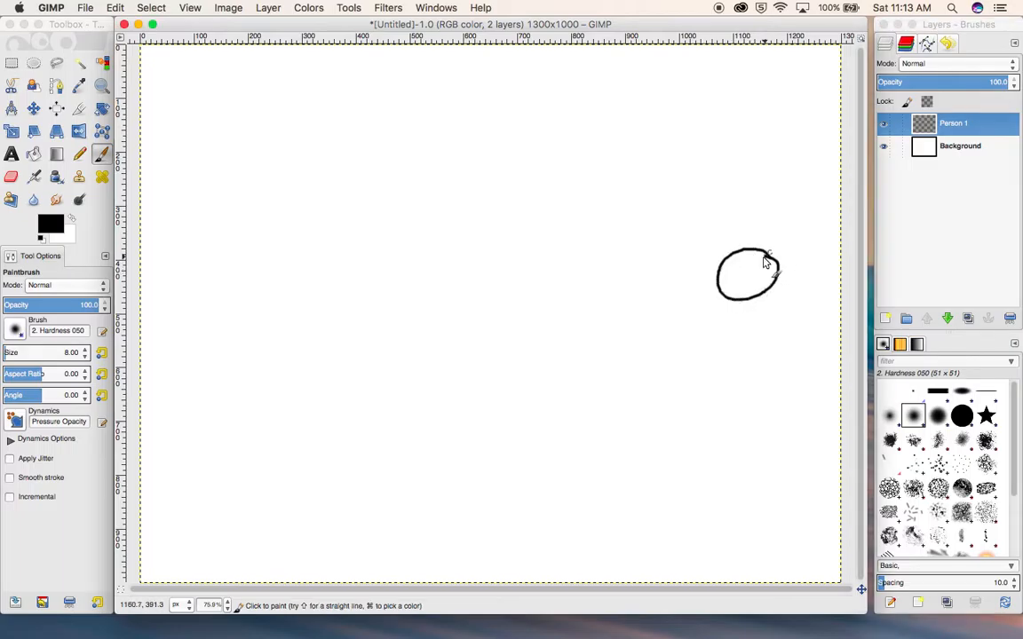
click(757, 272)
mouse_move(748, 283)
mouse_down()
mouse_move(737, 288)
mouse_move(746, 281)
mouse_move(730, 266)
mouse_move(761, 265)
mouse_up()
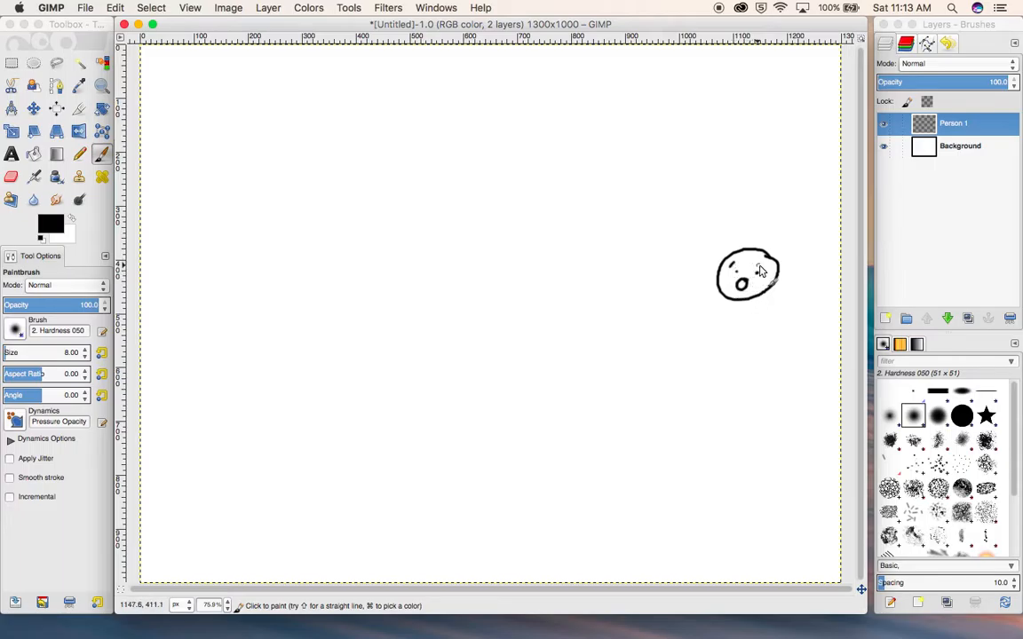
- Paint the right figure's body, two spread legs, one arm raised toward the canvas centre and one hanging down
mouse_move(743, 304)
mouse_down()
mouse_move(740, 451)
mouse_move(730, 445)
mouse_move(692, 537)
mouse_up()
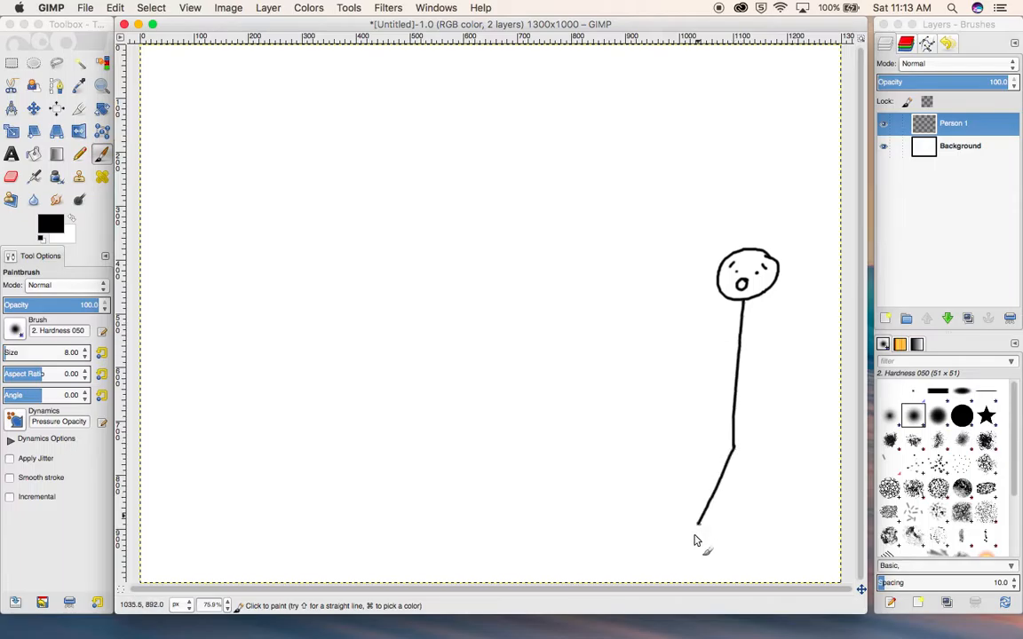
drag(734, 449, 771, 531)
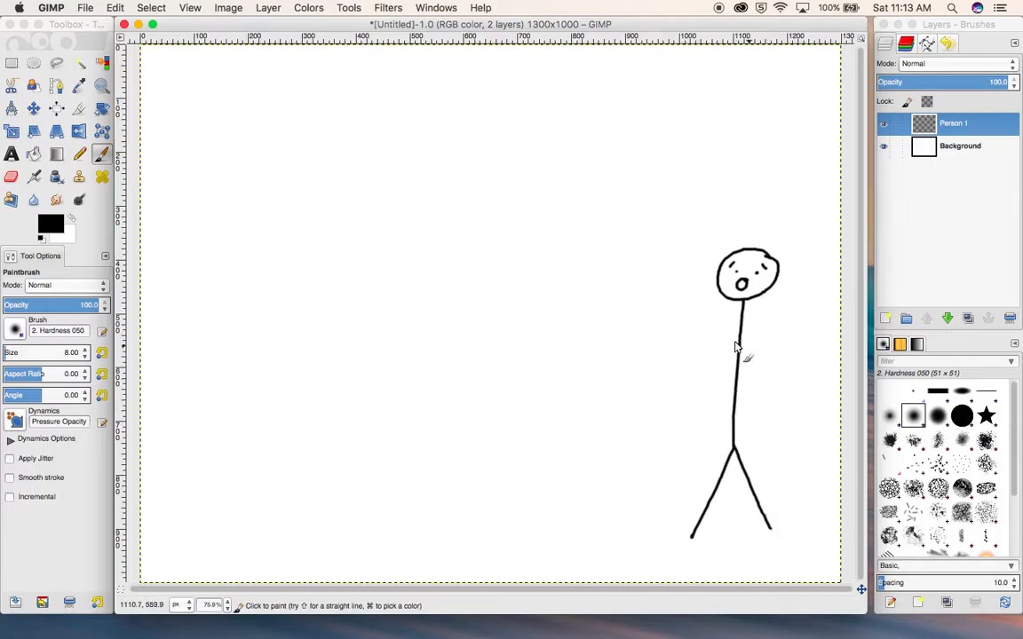
drag(736, 349, 643, 297)
drag(741, 353, 770, 425)
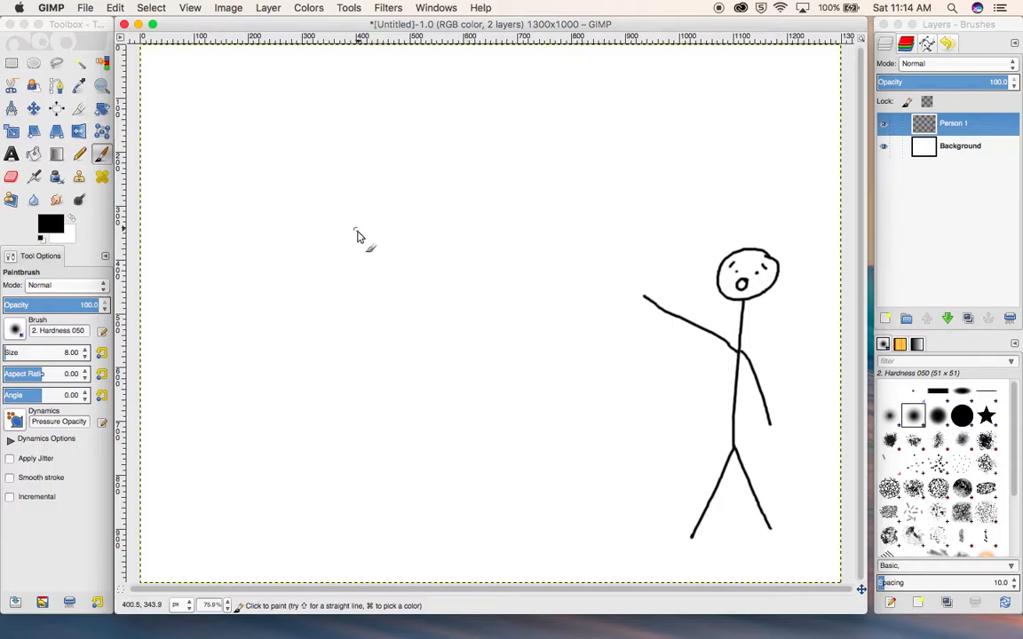
- Paint a second oval head about 120 px wide on the canvas's left side, with dot eyes and a small closed mouth
mouse_move(340, 282)
mouse_down()
mouse_move(313, 284)
mouse_move(339, 315)
mouse_move(338, 279)
mouse_up()
click(326, 285)
click(347, 281)
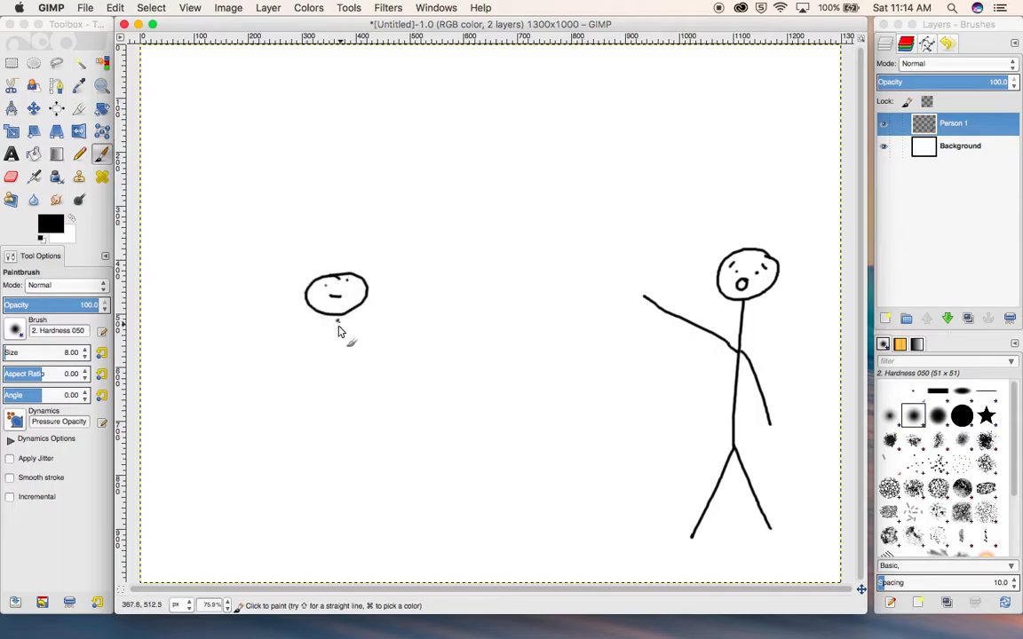
- Paint the left figure's straight body, two spread legs and two short arms angled downward
drag(337, 322, 345, 437)
drag(319, 509, 344, 439)
drag(399, 508, 346, 439)
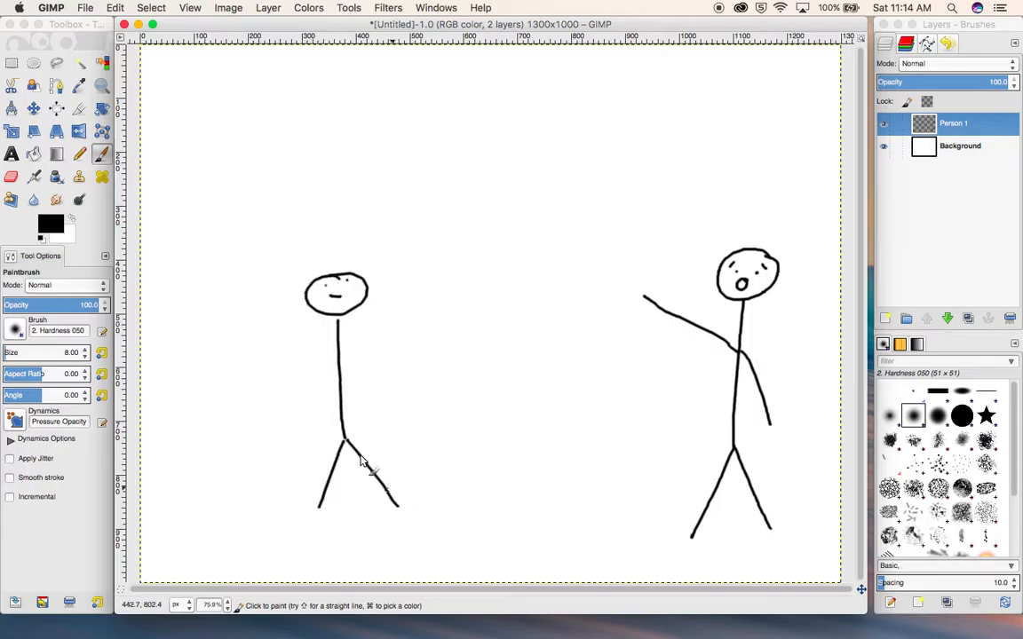
mouse_move(299, 382)
mouse_down()
mouse_move(347, 359)
mouse_move(383, 388)
mouse_up()
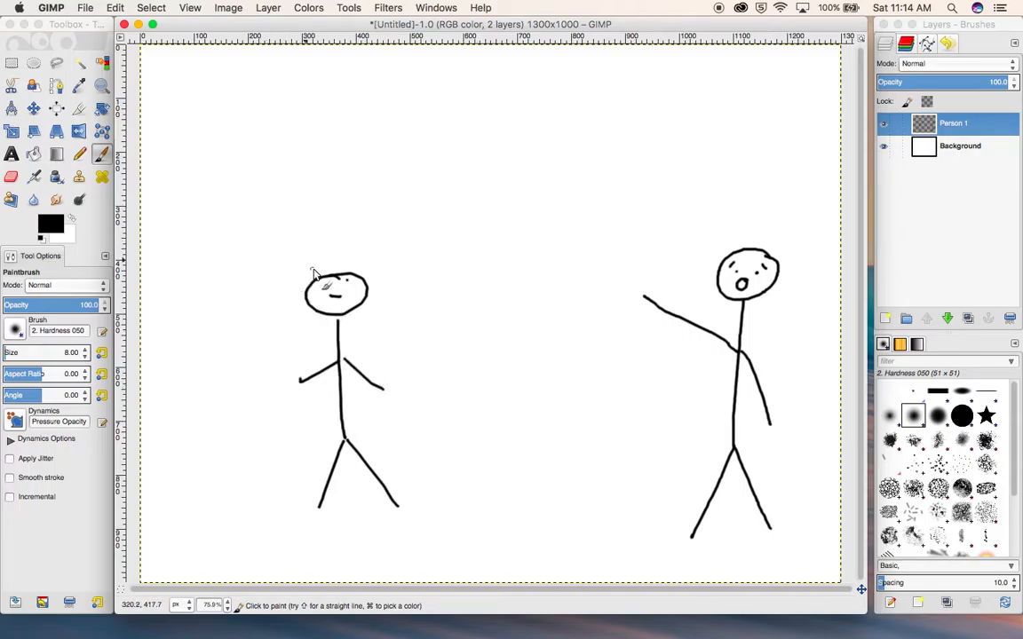
- Try repositioning the Background layer and the Person 1 layer with the Move tool, putting each back in its original place
key(a)
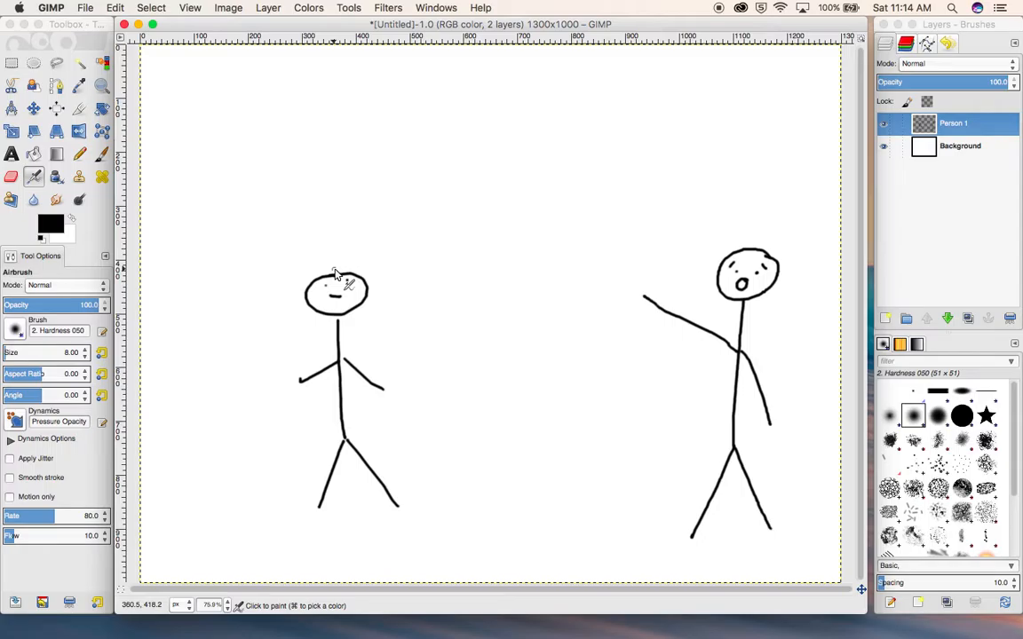
key(p)
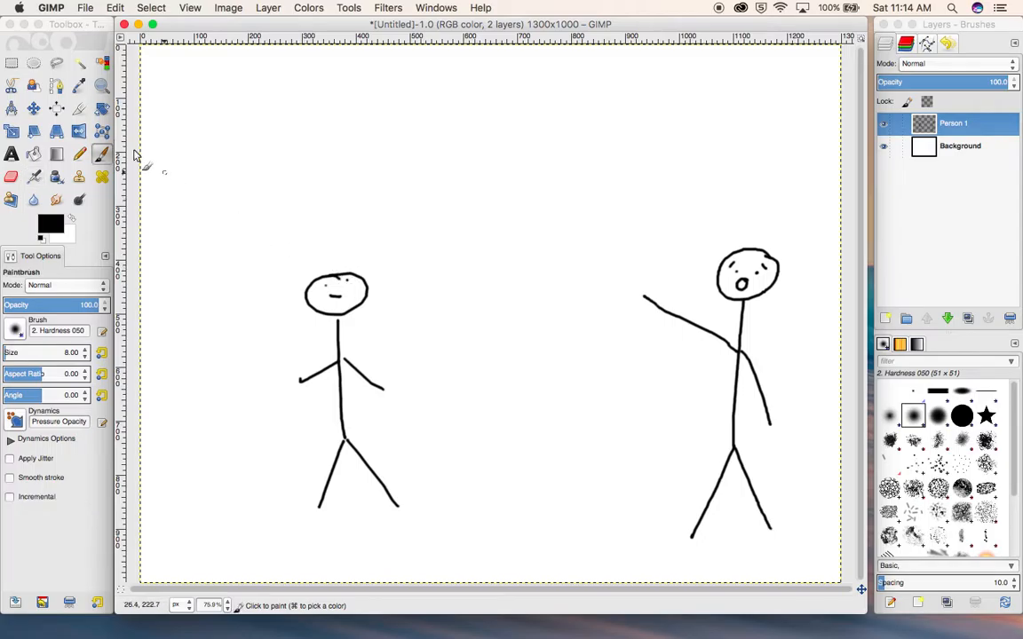
click(34, 109)
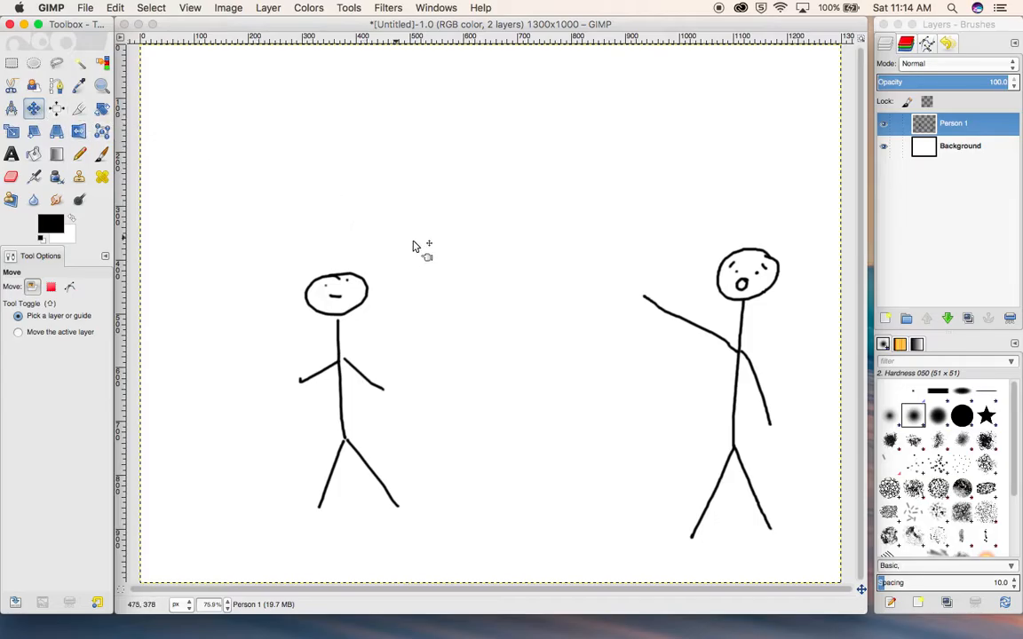
drag(429, 167, 463, 177)
key(super+z)
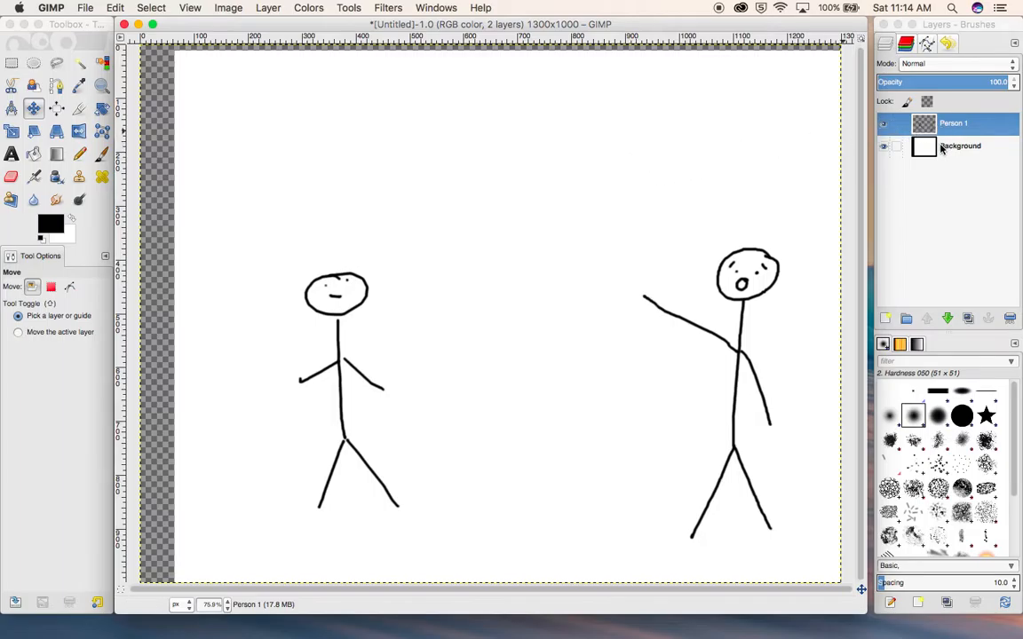
click(515, 155)
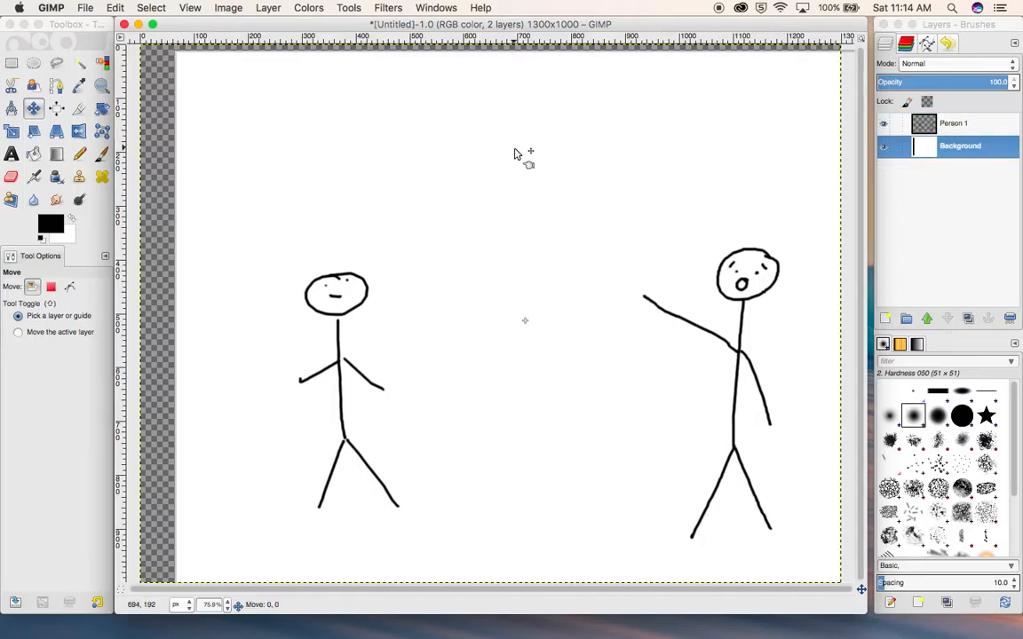
drag(515, 151, 437, 136)
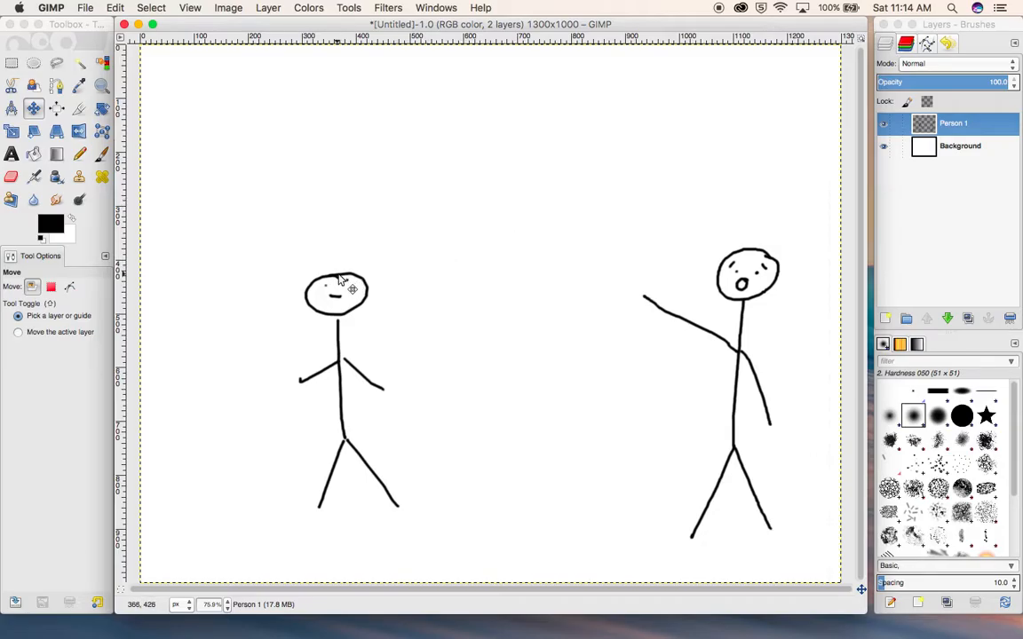
drag(341, 281, 422, 224)
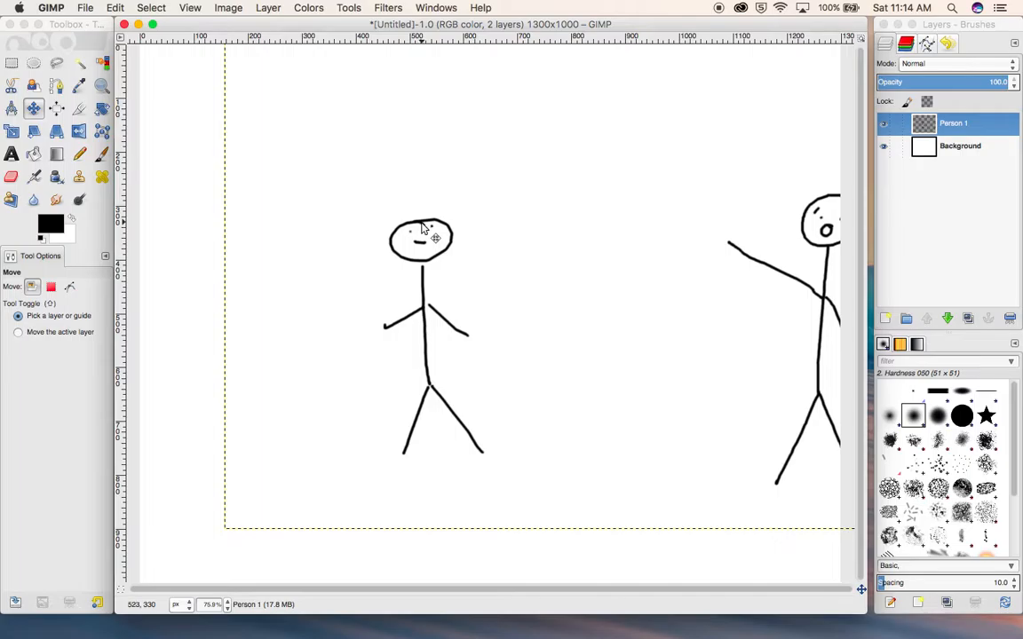
click(406, 247)
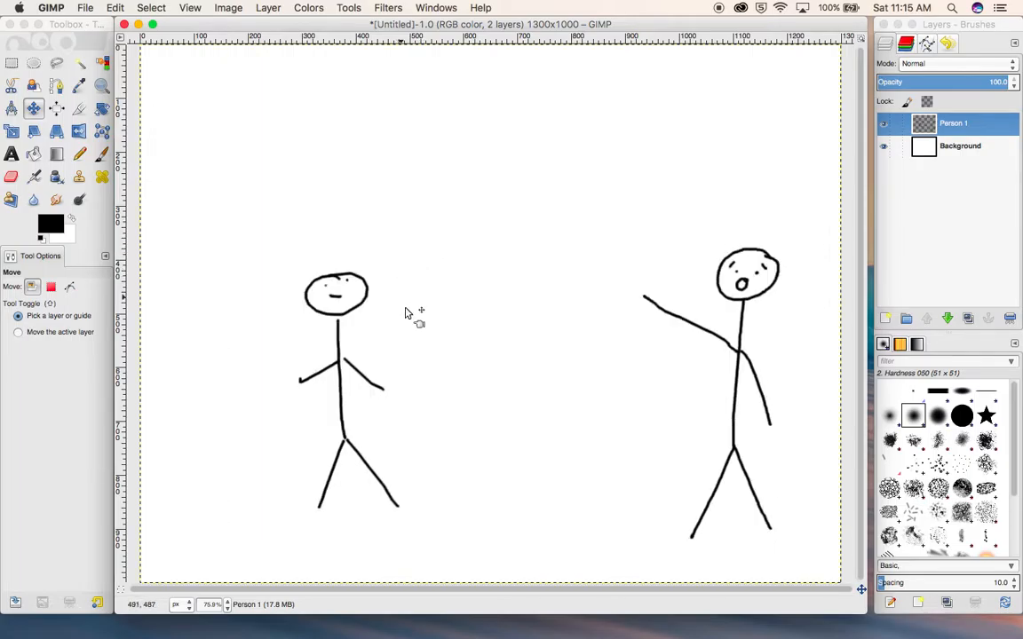
- Undo the left stick figure's limbs, body and head so only the right figure remains on the Person 1 layer
key(super+z)
key(super+z)
key(super+z)
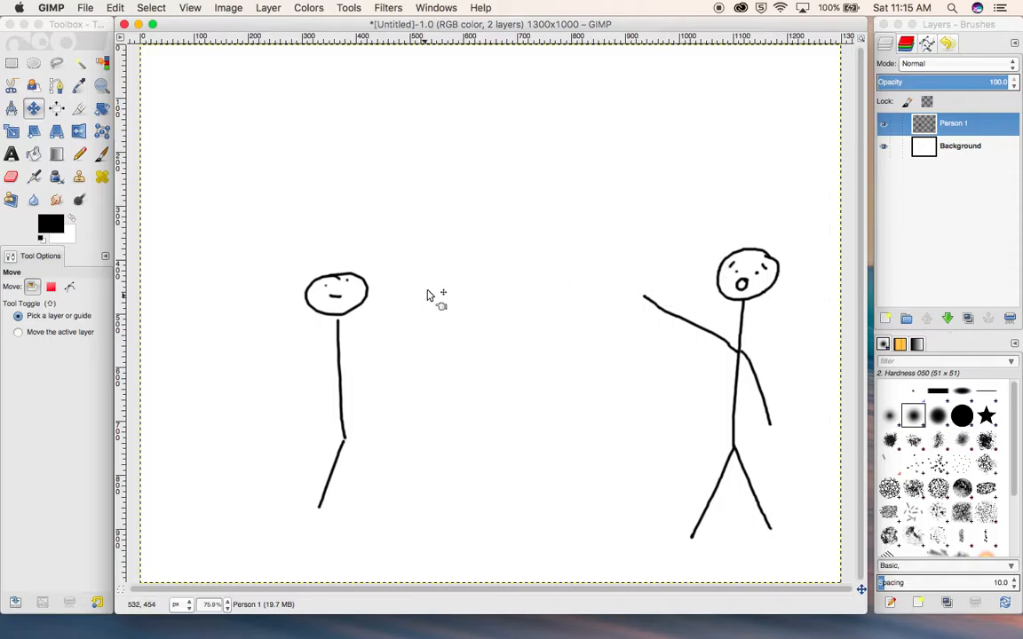
key(super+z)
key(super+z)
key(super+z)
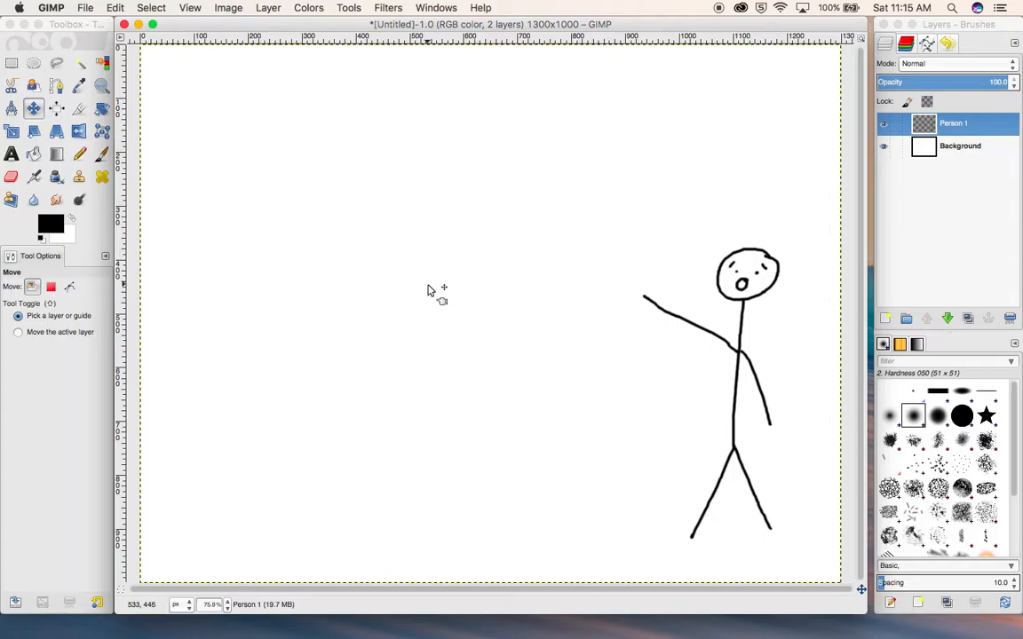
- Add a transparent 1300 × 1000 px layer named Person 2 above Person 1
click(886, 318)
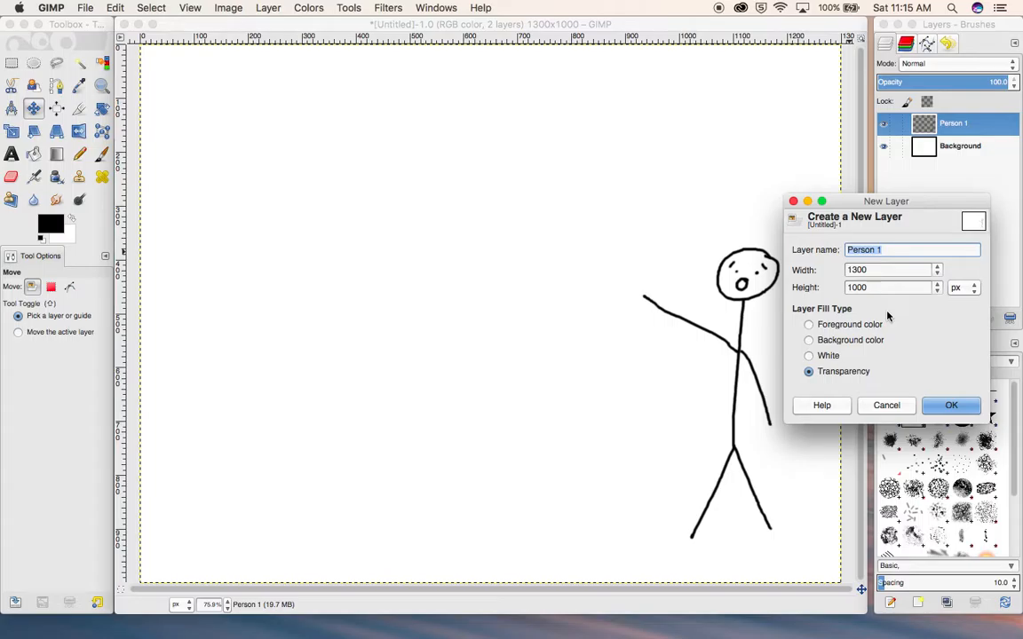
text(Person 2)
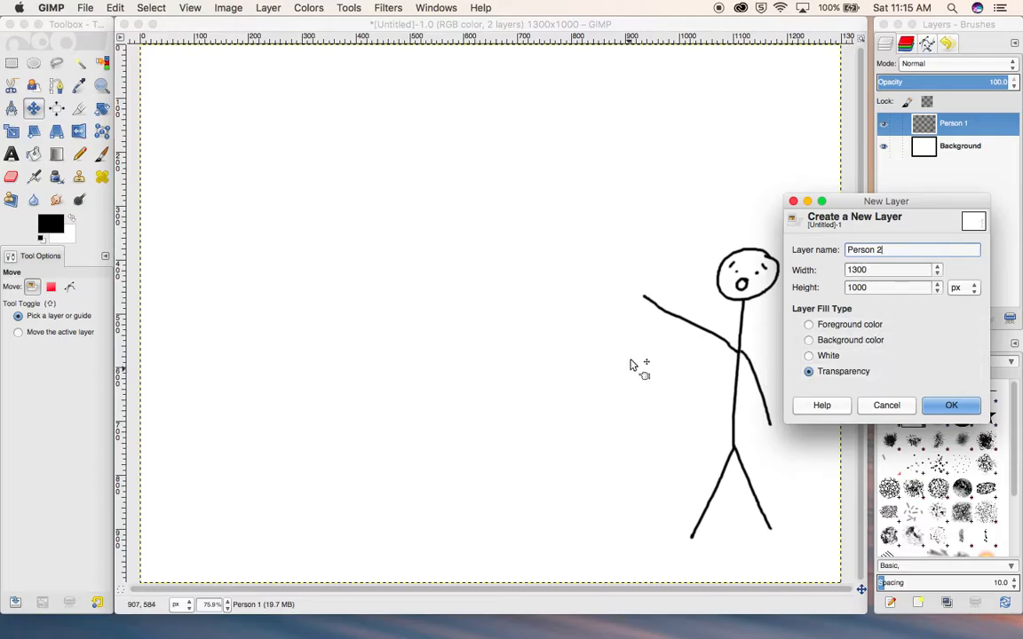
click(950, 405)
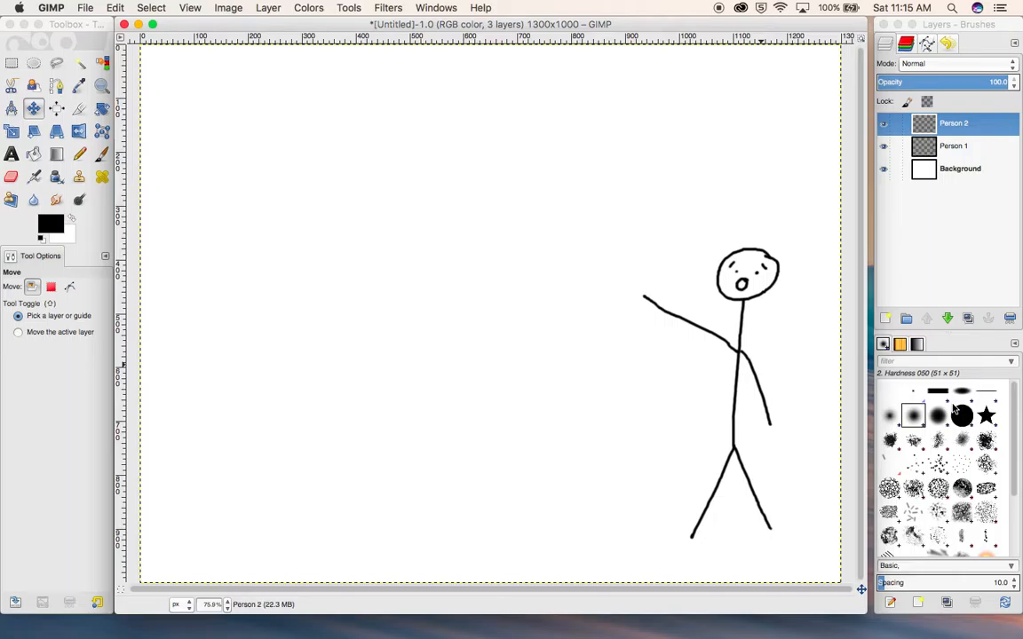
click(974, 147)
click(984, 125)
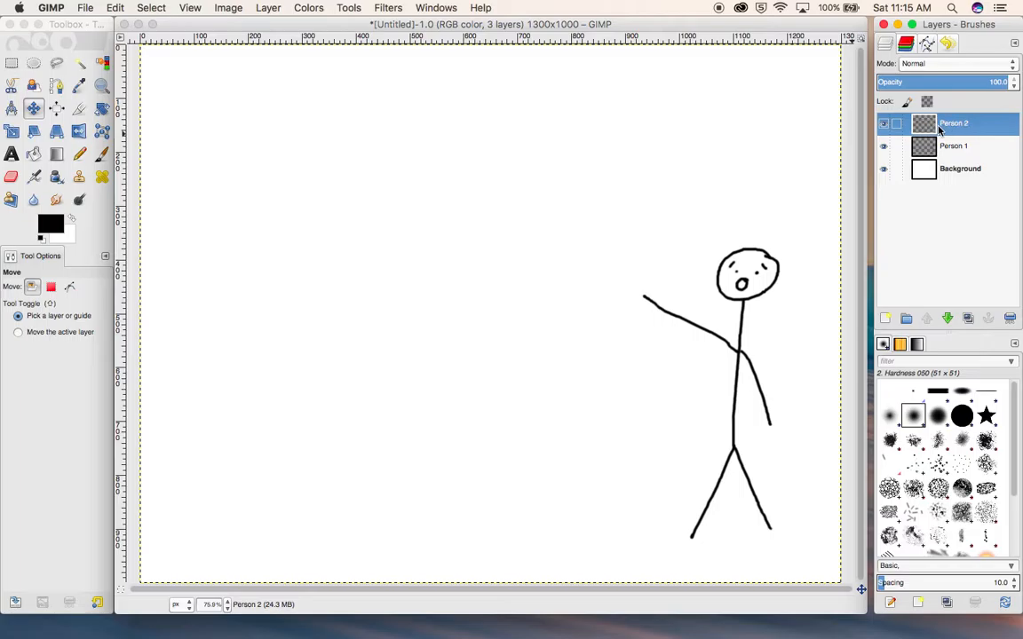
click(957, 145)
click(980, 130)
click(958, 176)
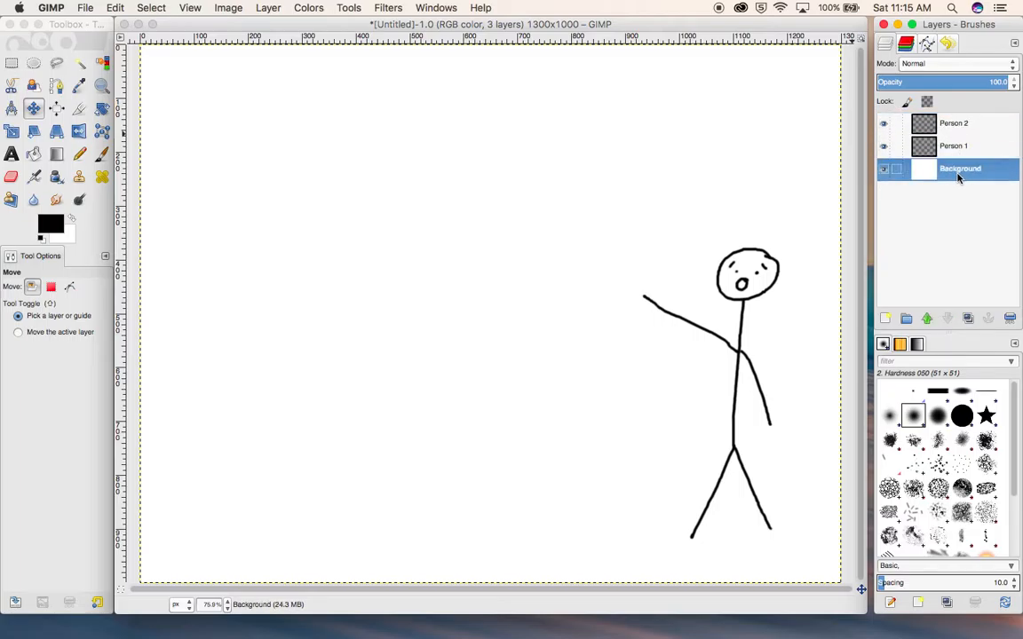
click(982, 129)
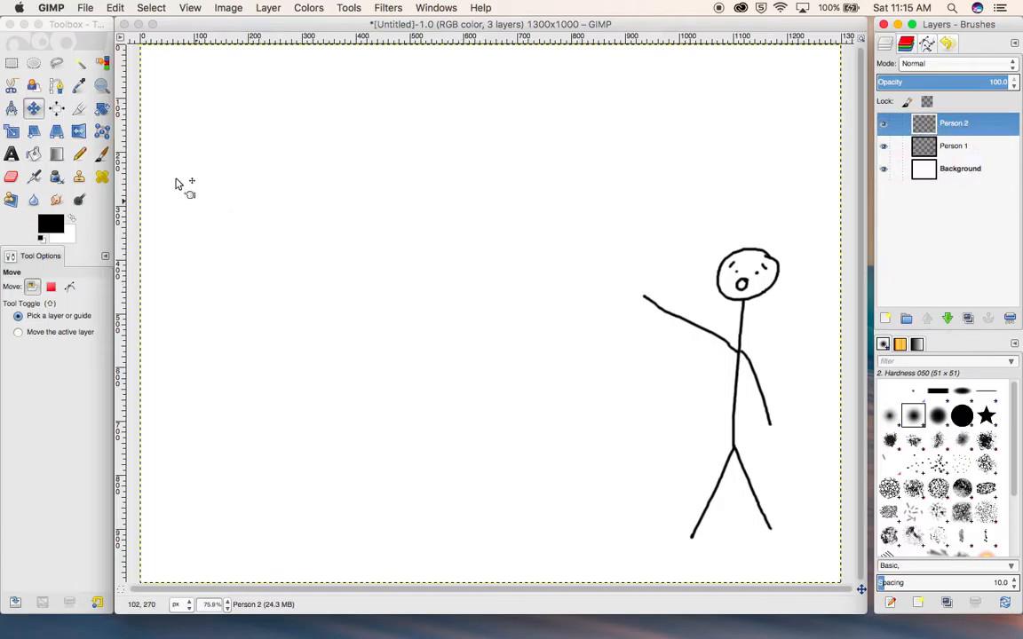
- Paint a round head about 125 px wide left of the canvas centre on Person 2, with dot eyes, eyebrows and an open mouth
click(99, 151)
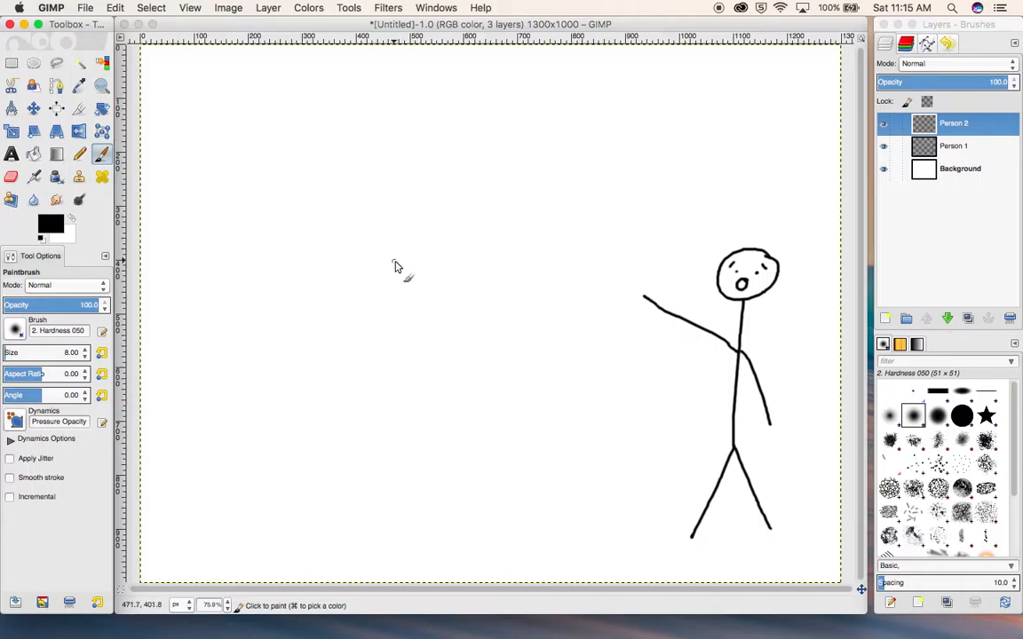
mouse_move(409, 252)
mouse_down()
mouse_move(361, 284)
mouse_move(383, 310)
mouse_move(423, 299)
mouse_move(427, 273)
mouse_move(409, 252)
mouse_up()
click(410, 279)
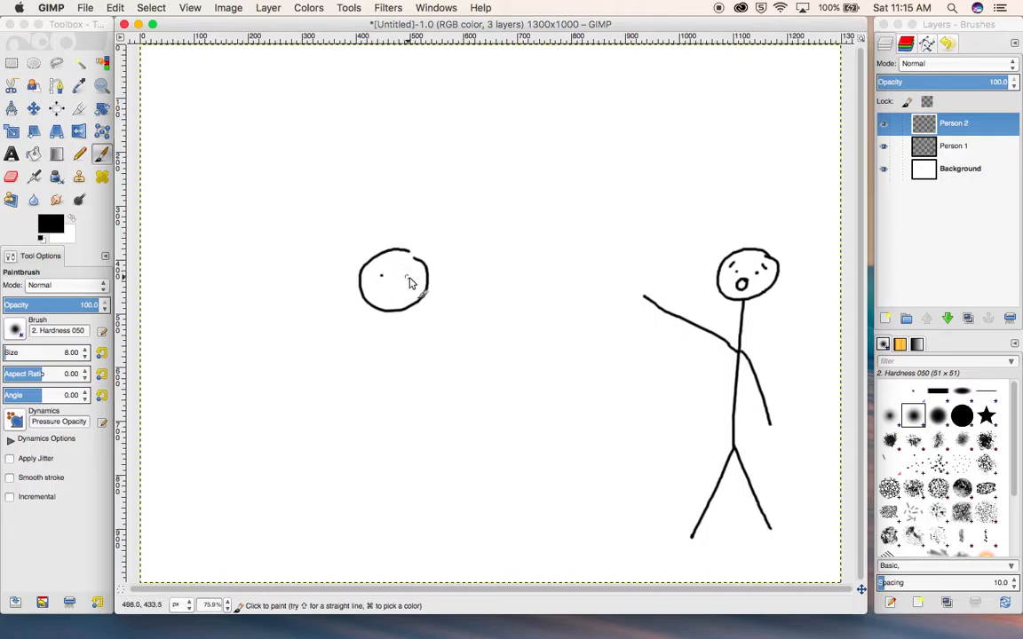
mouse_move(397, 293)
mouse_down()
mouse_move(377, 262)
mouse_move(416, 272)
mouse_up()
- Paint the left figure's straight body, one arm bent up to the head, one arm hanging down and two spread legs
drag(394, 311, 394, 459)
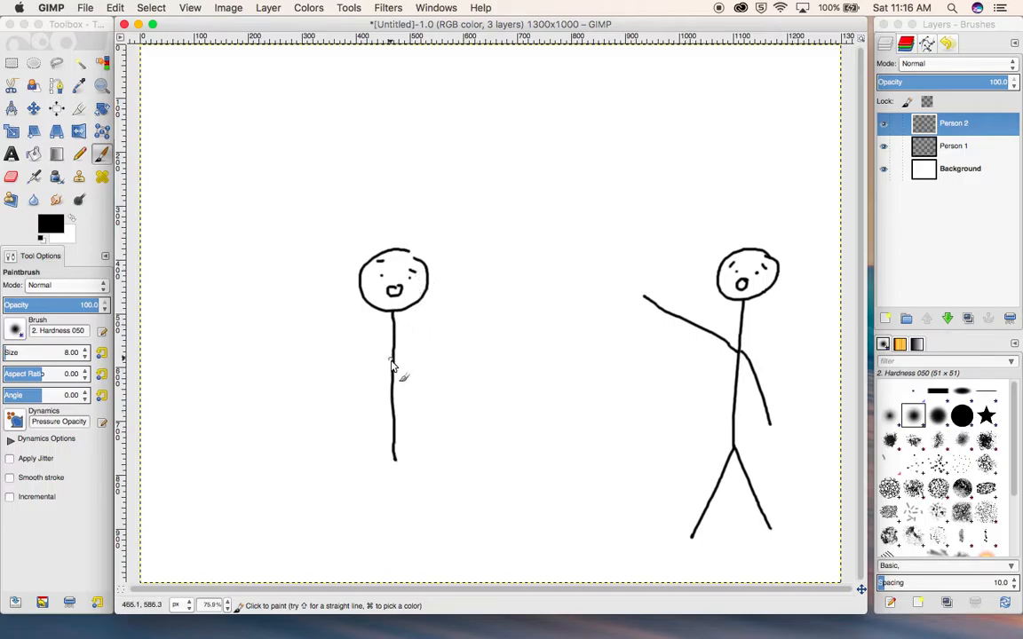
mouse_move(392, 357)
mouse_down()
mouse_move(326, 254)
mouse_move(364, 256)
mouse_up()
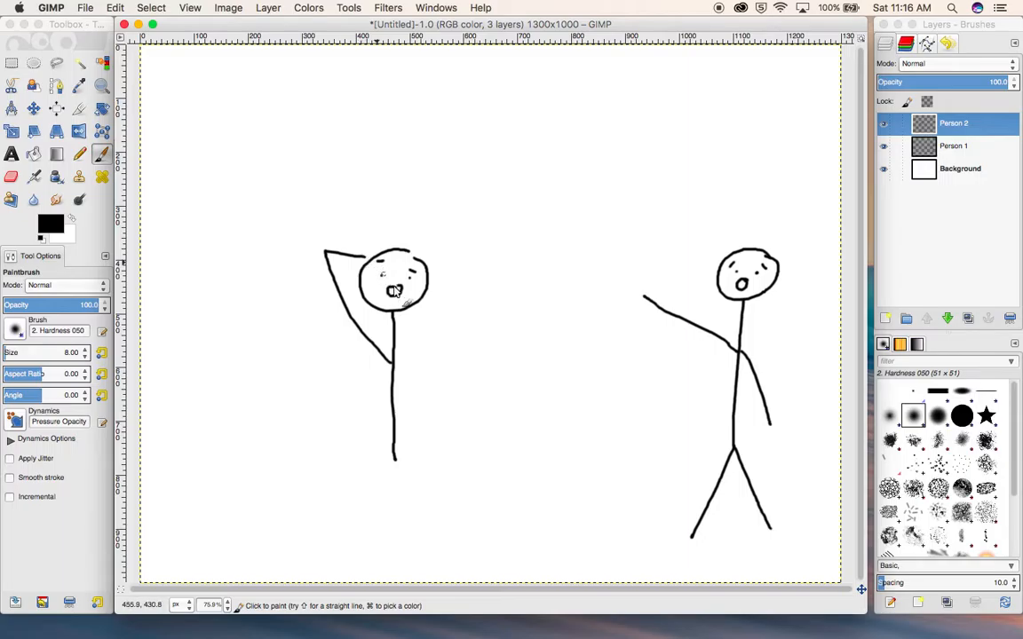
drag(398, 356, 438, 417)
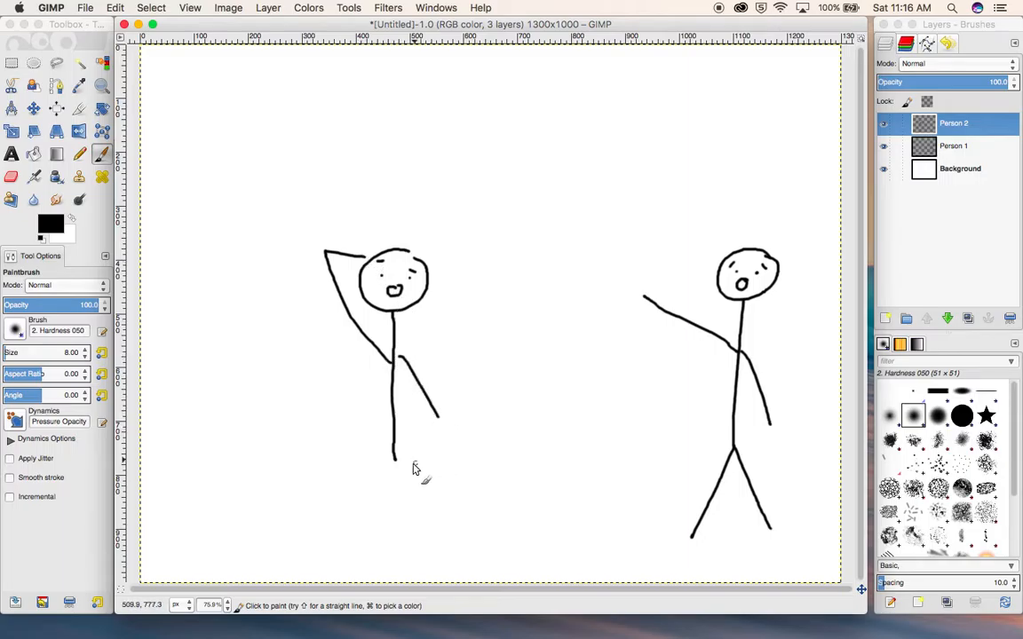
drag(394, 460, 370, 542)
drag(397, 456, 435, 531)
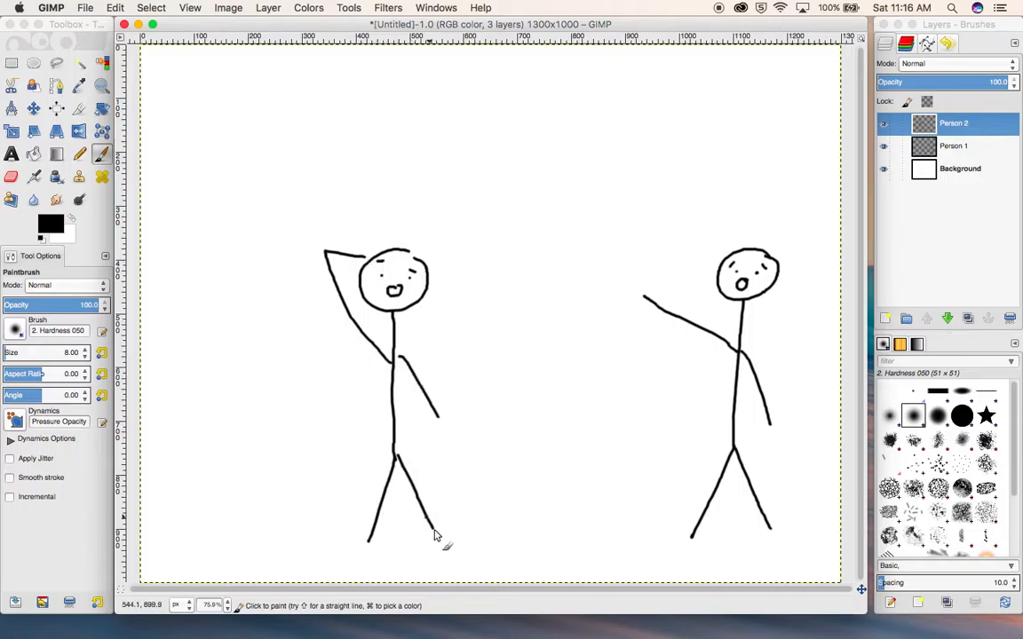
- Move the Person 2 layer about 450 px right and 95 px up so its figure stands beside the right figure
key(a)
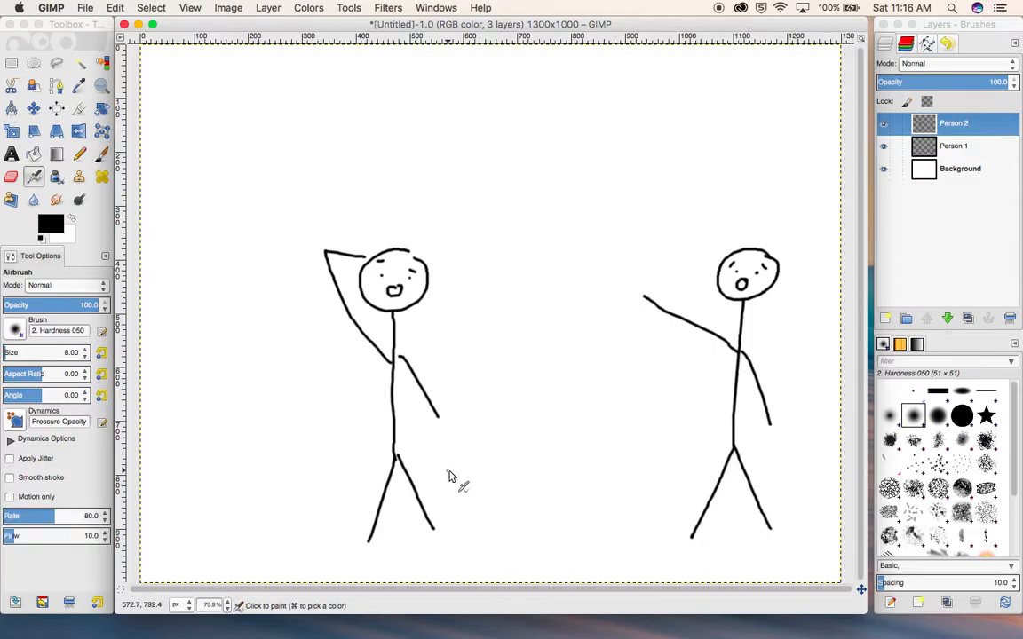
key(p)
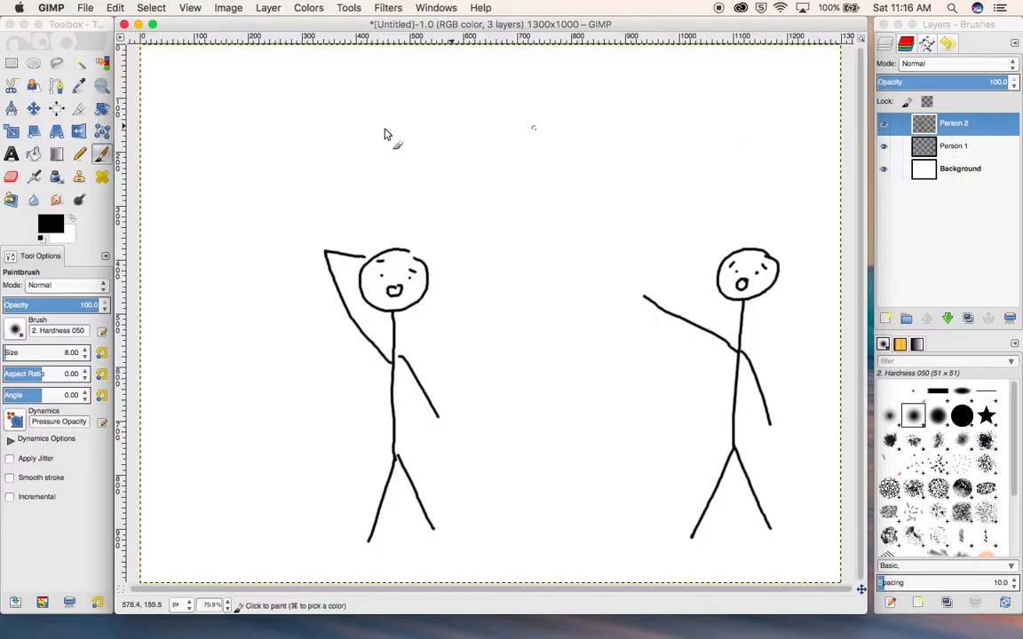
click(33, 107)
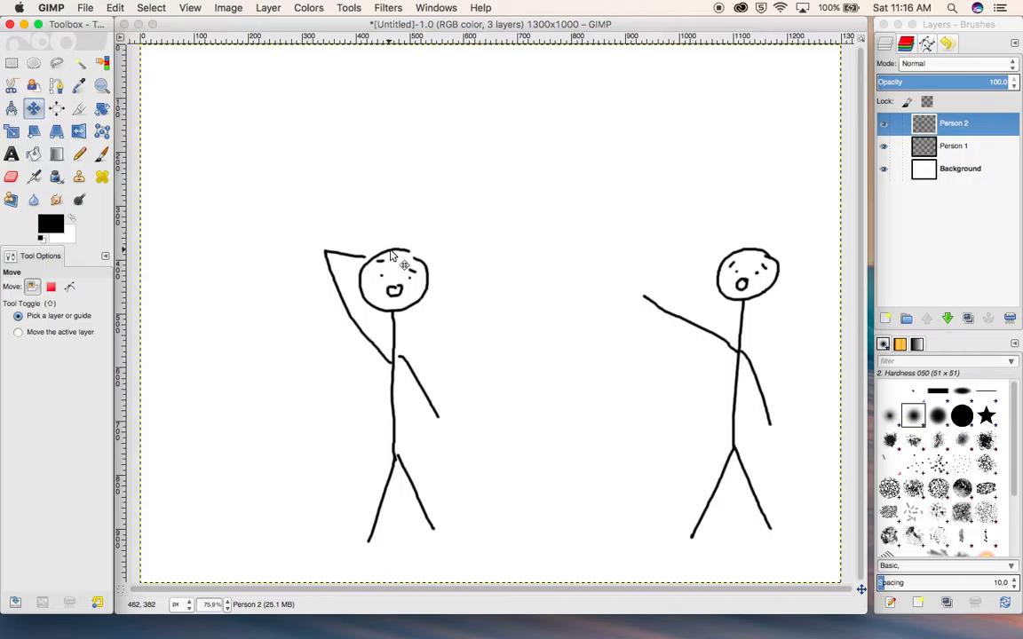
drag(391, 255, 390, 258)
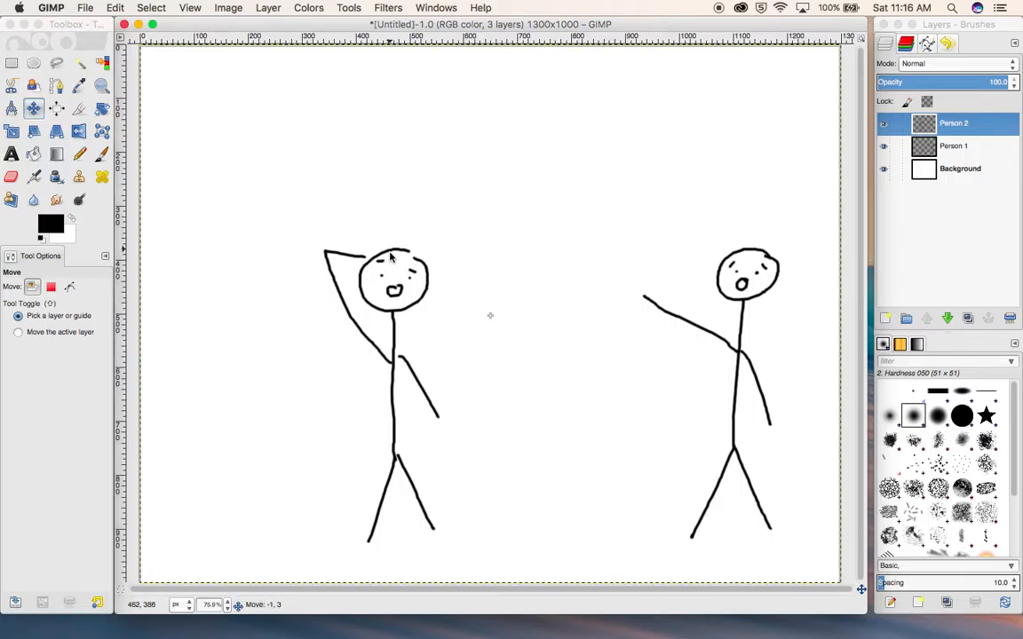
drag(390, 258, 631, 206)
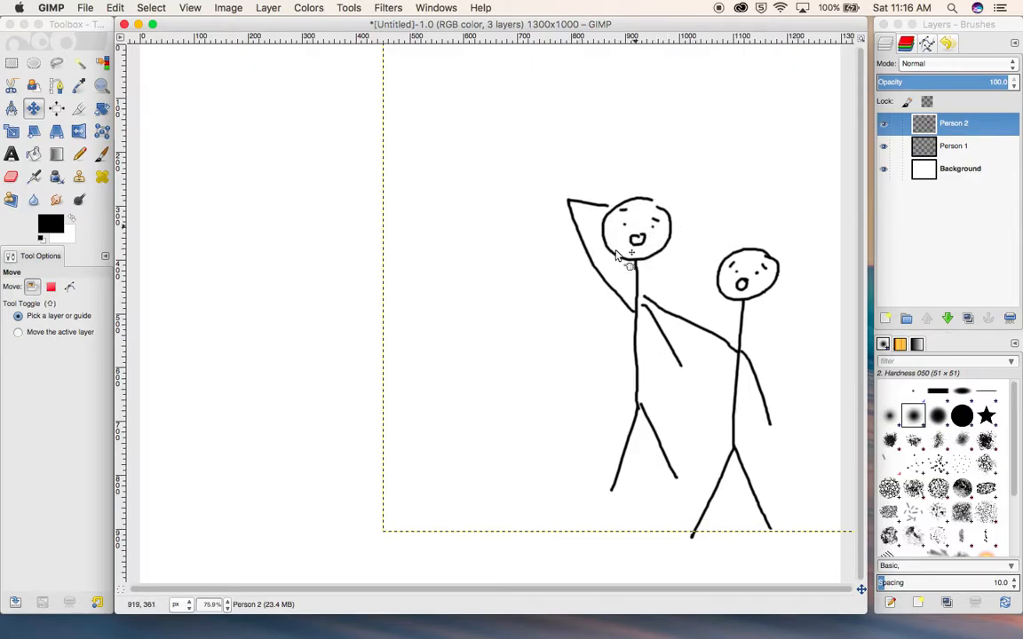
key(a)
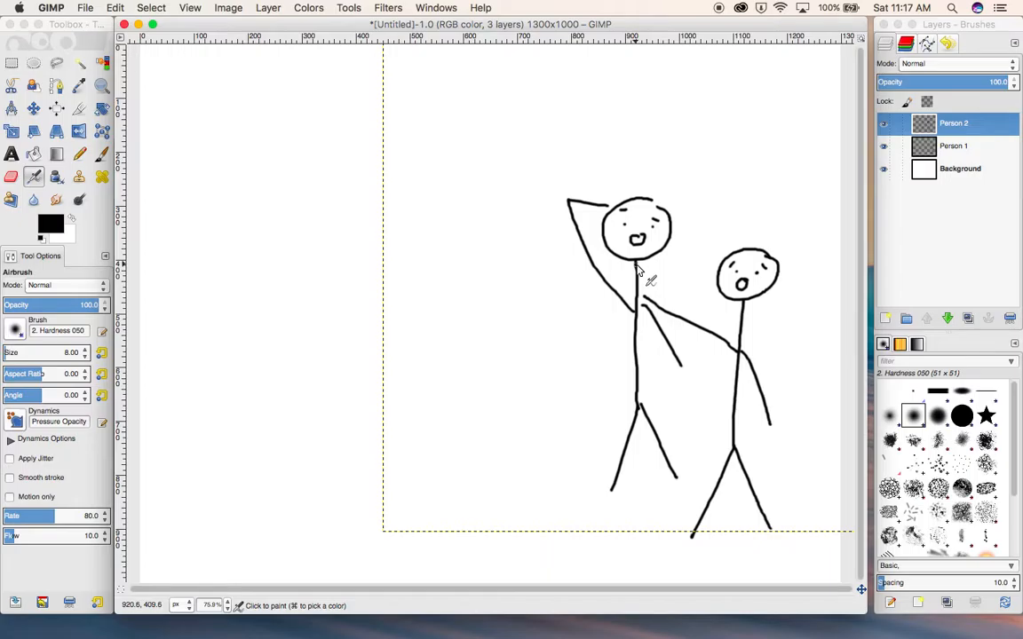
key(m)
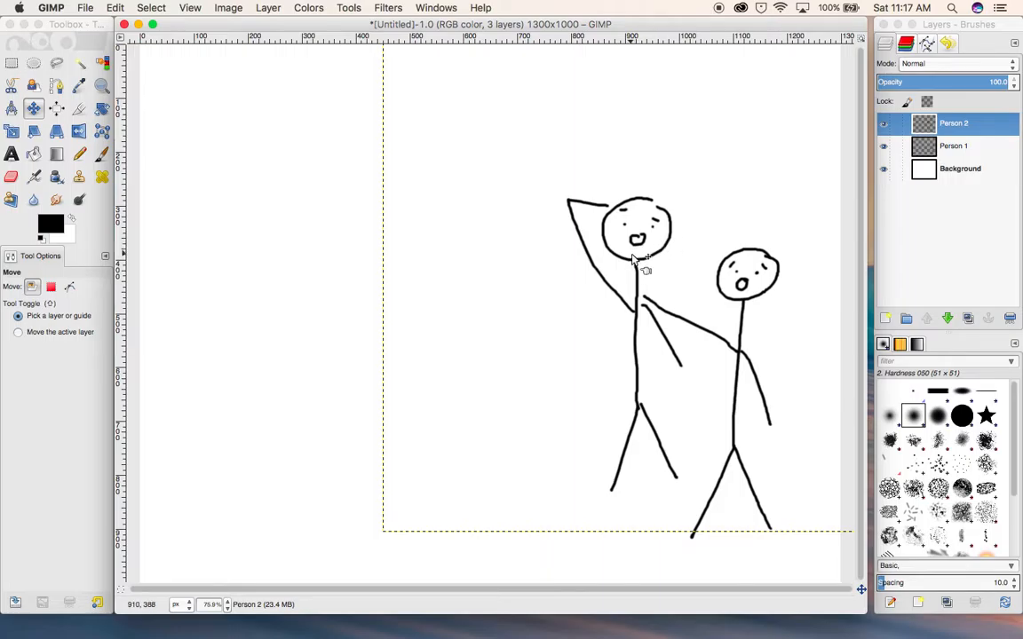
key(a)
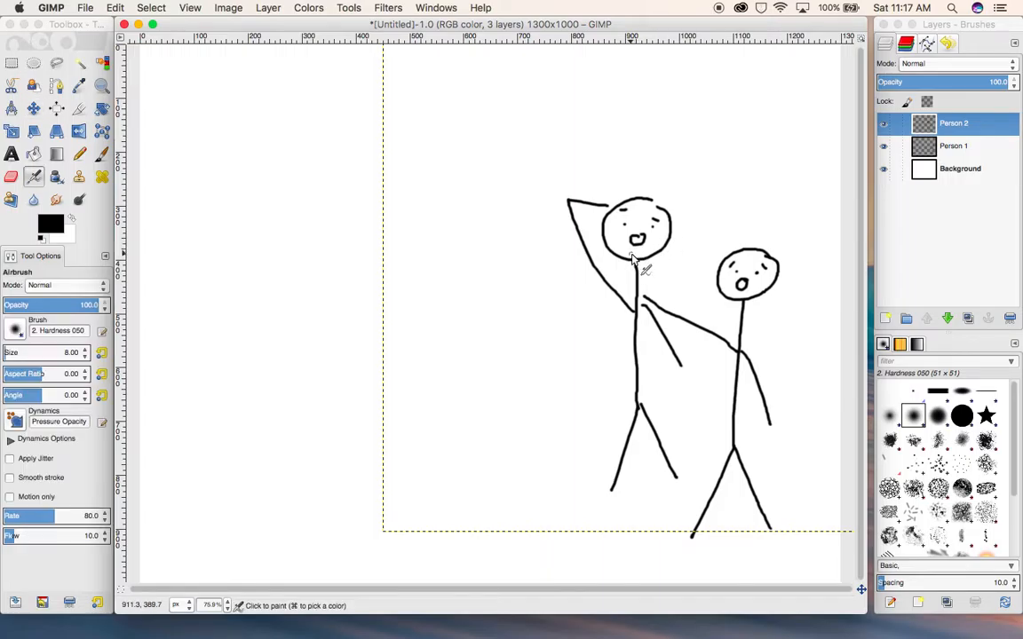
key(m)
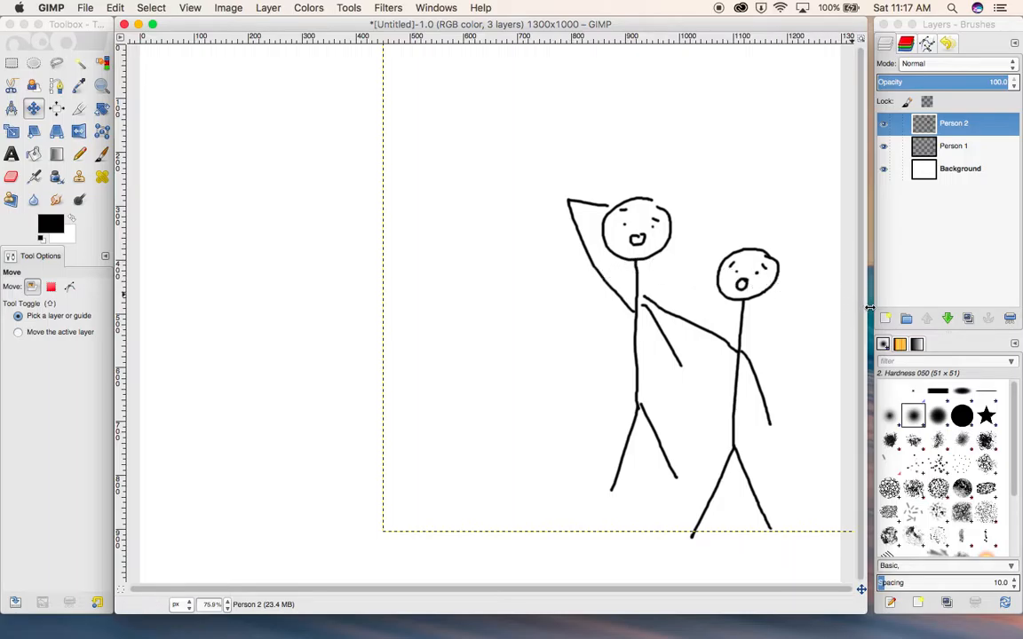
- Add a transparent 1300 × 1000 px layer named Text above Person 2 and activate the Text tool
key(shift+super+n)
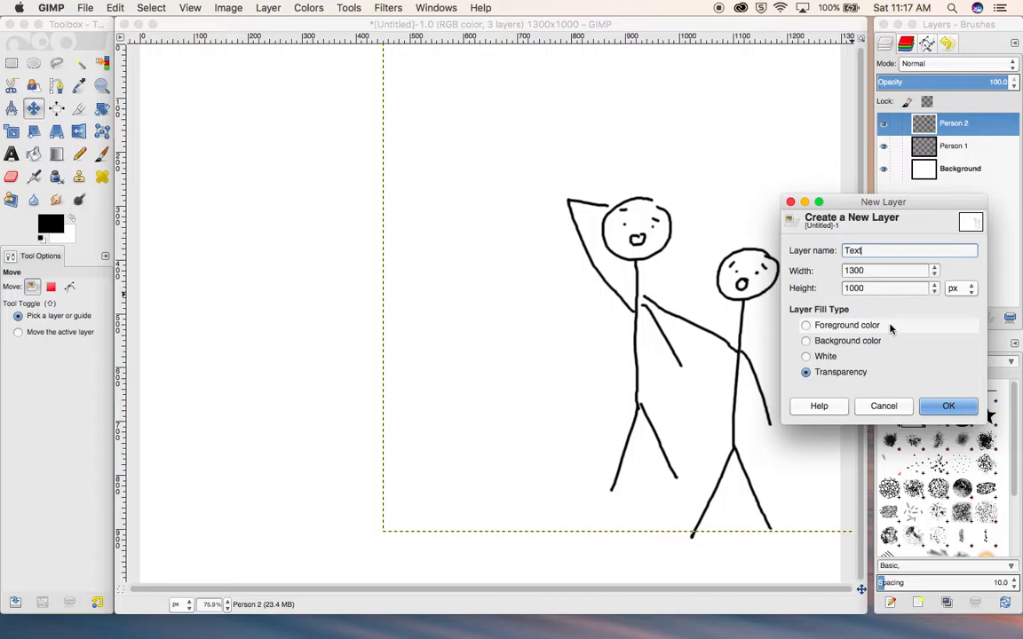
key(Return)
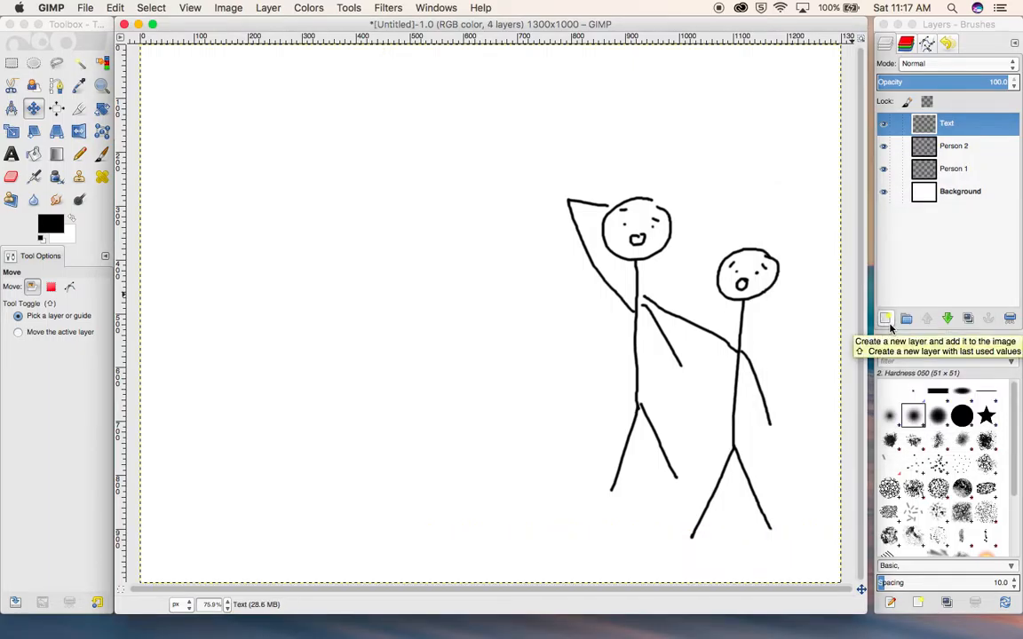
key(a)
key(m)
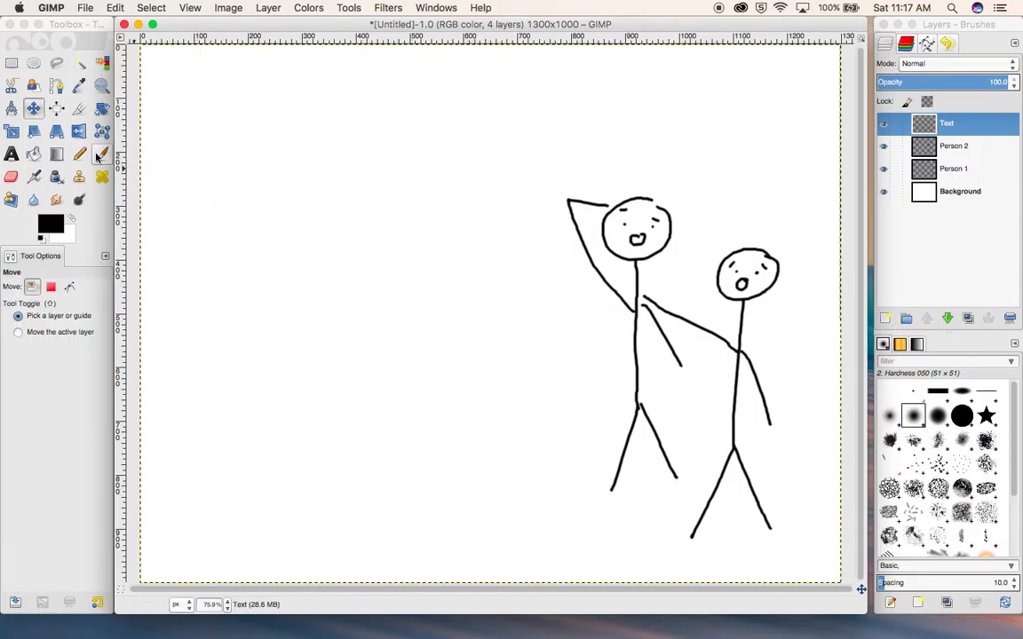
click(12, 155)
click(12, 156)
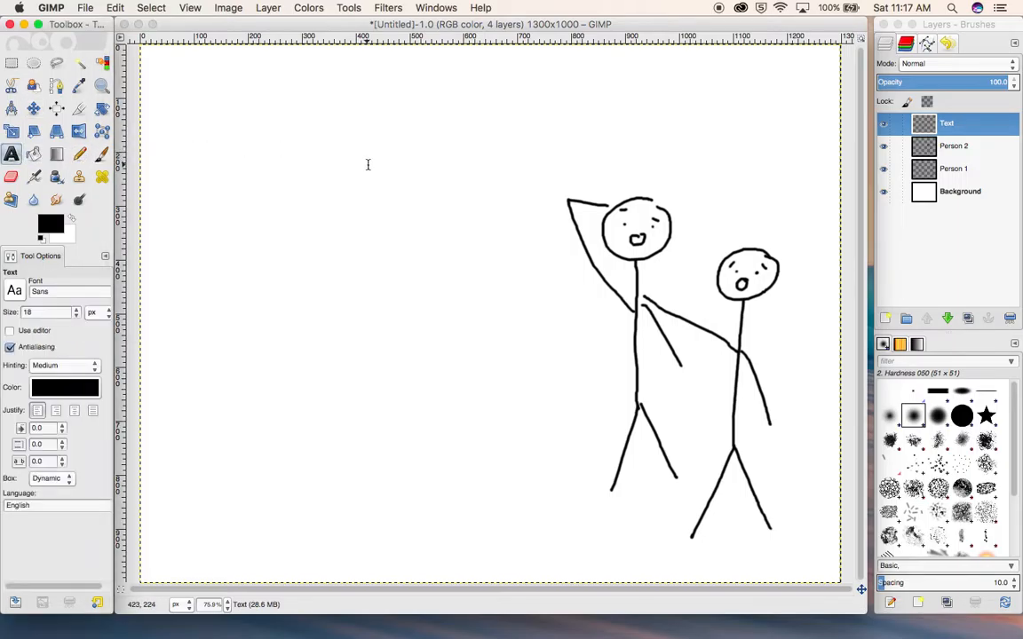
- Add the text "Look over there!" in Sans 18 px above the right figure's head
click(708, 191)
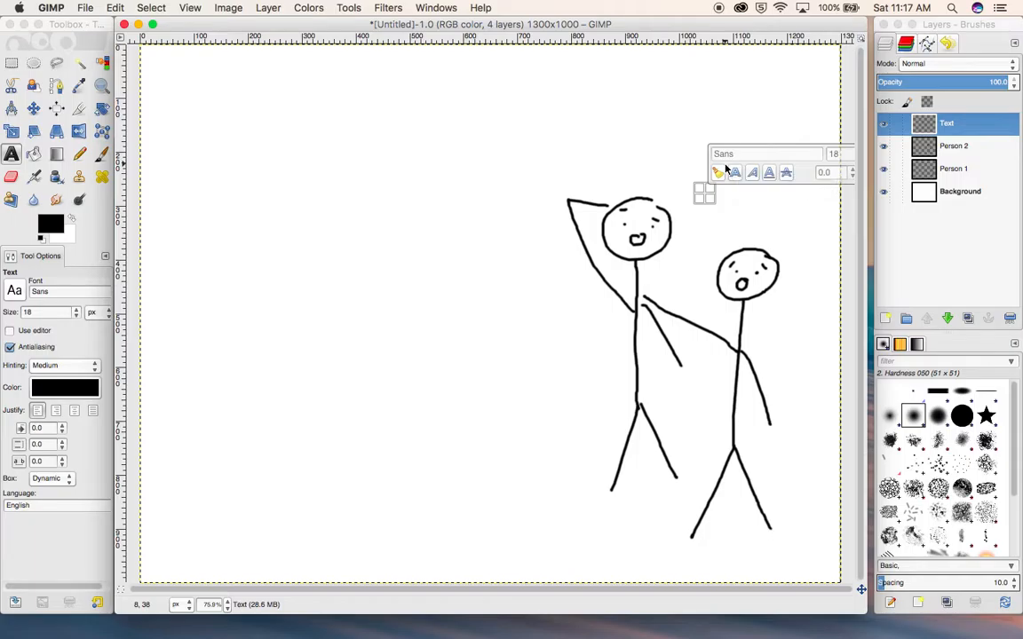
text(Look over th)
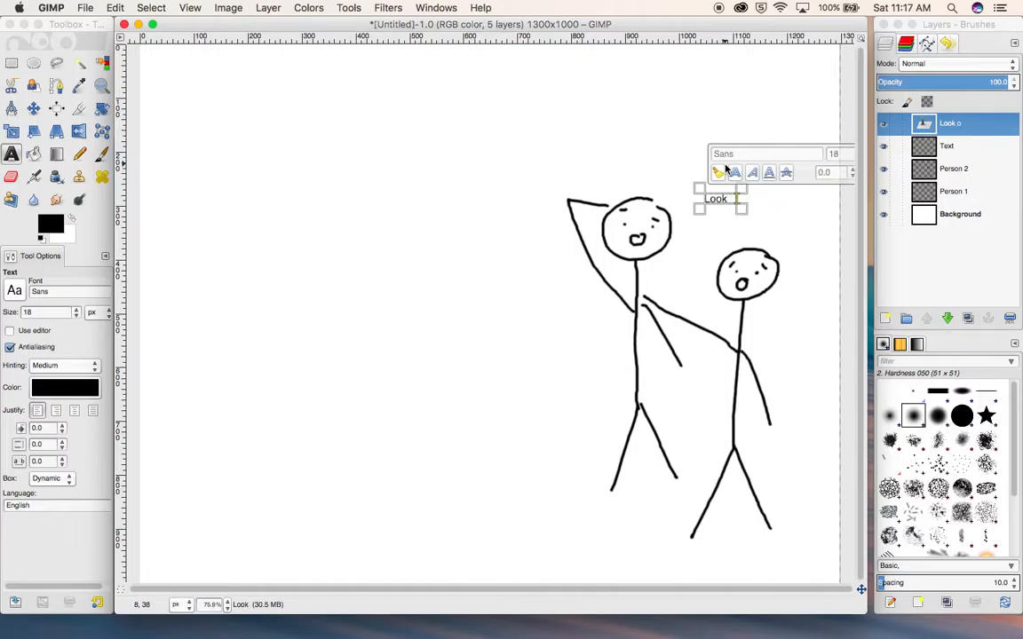
text(ere!)
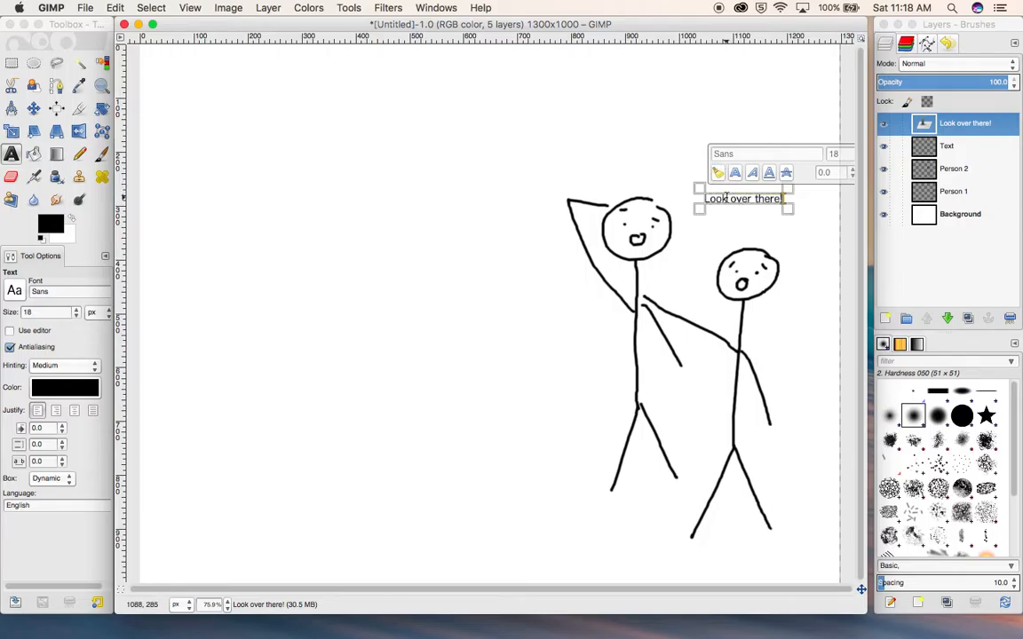
drag(807, 170, 778, 151)
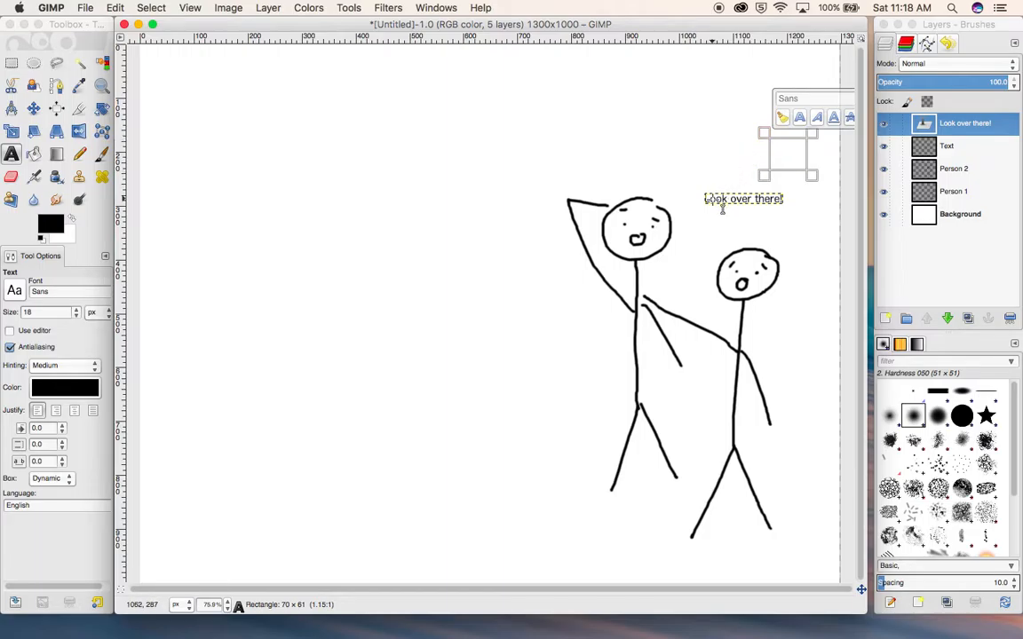
- Set the size of the whole "Look over there!" text to 27 px, widening the image window temporarily to reach the size setting
click(722, 205)
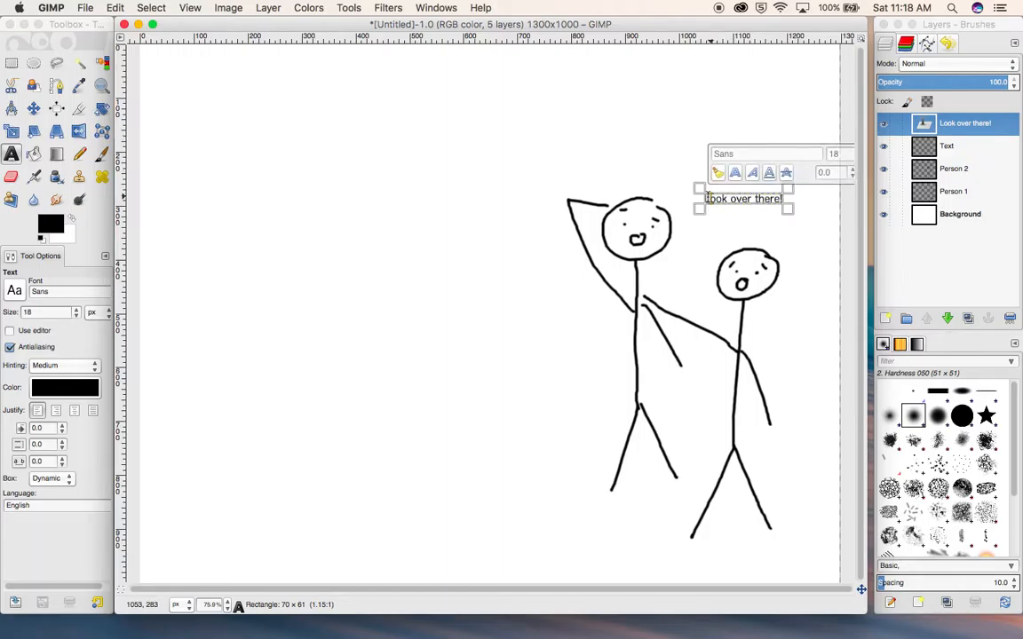
drag(708, 198, 785, 198)
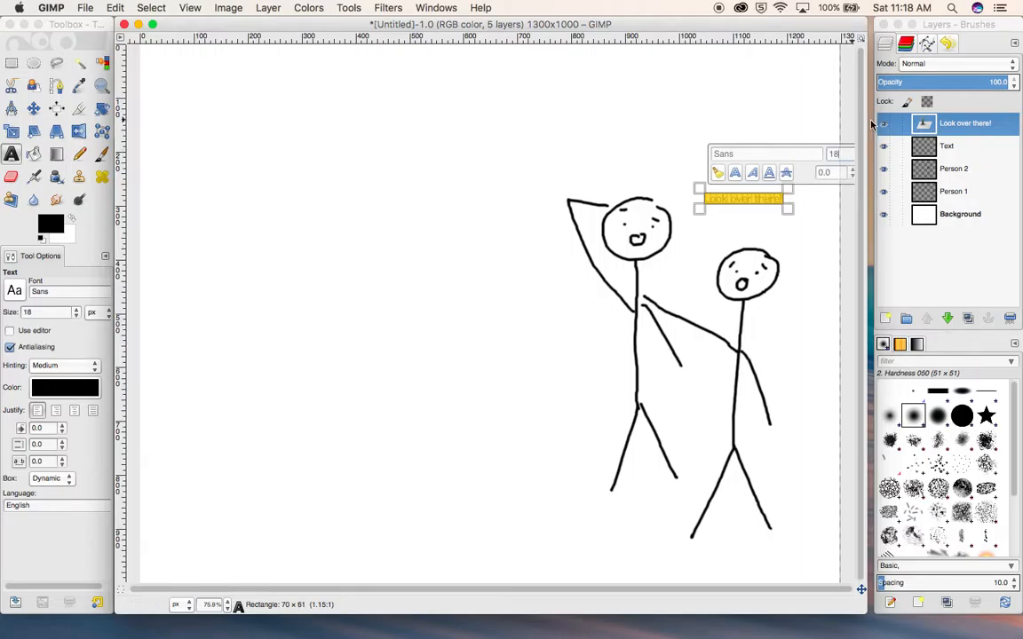
drag(868, 124, 981, 125)
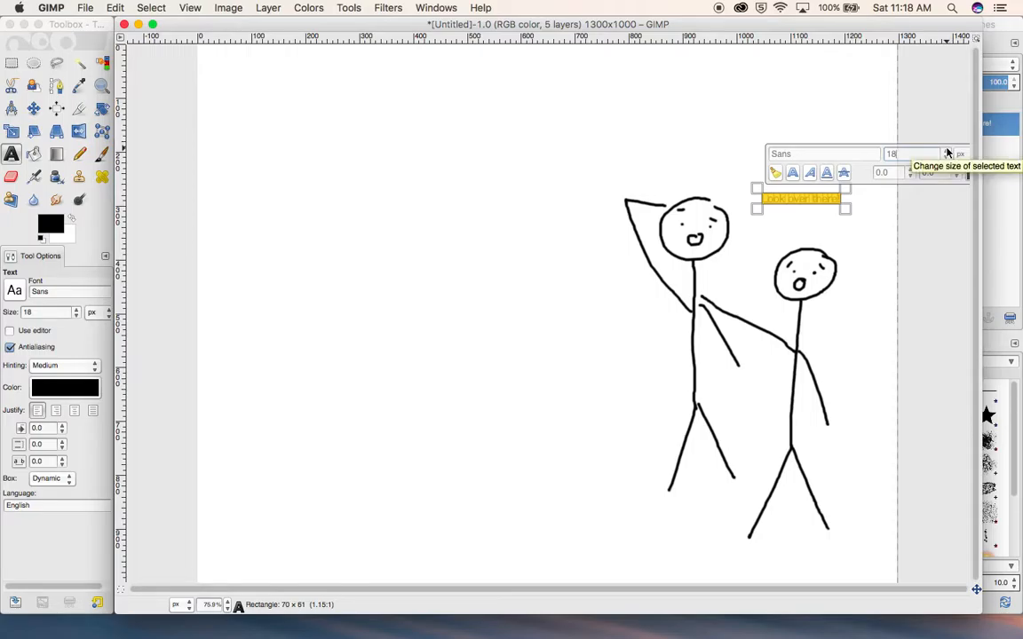
click(948, 153)
click(947, 153)
click(948, 153)
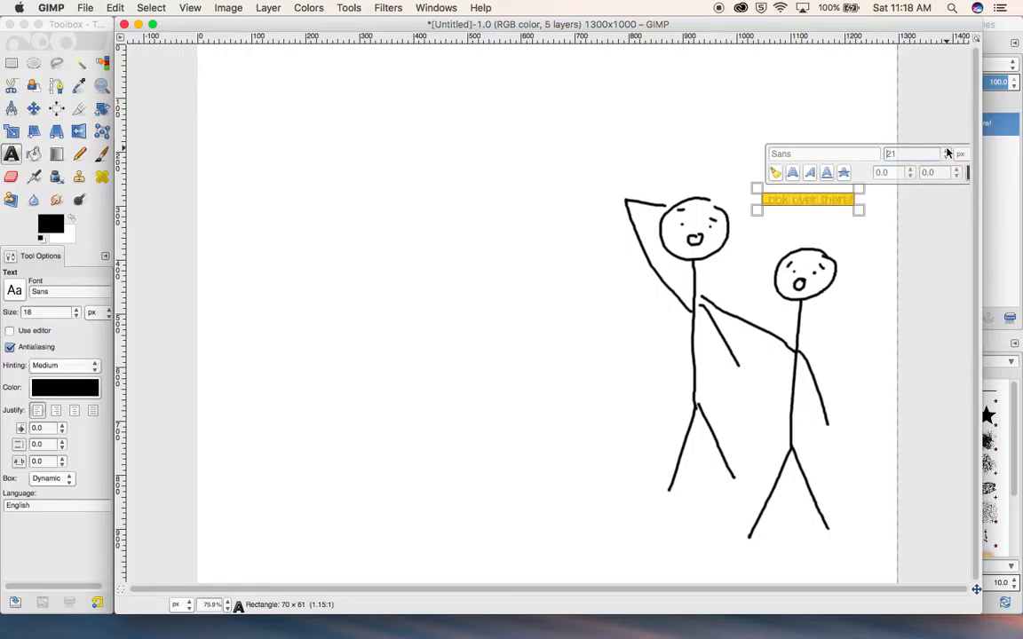
click(948, 152)
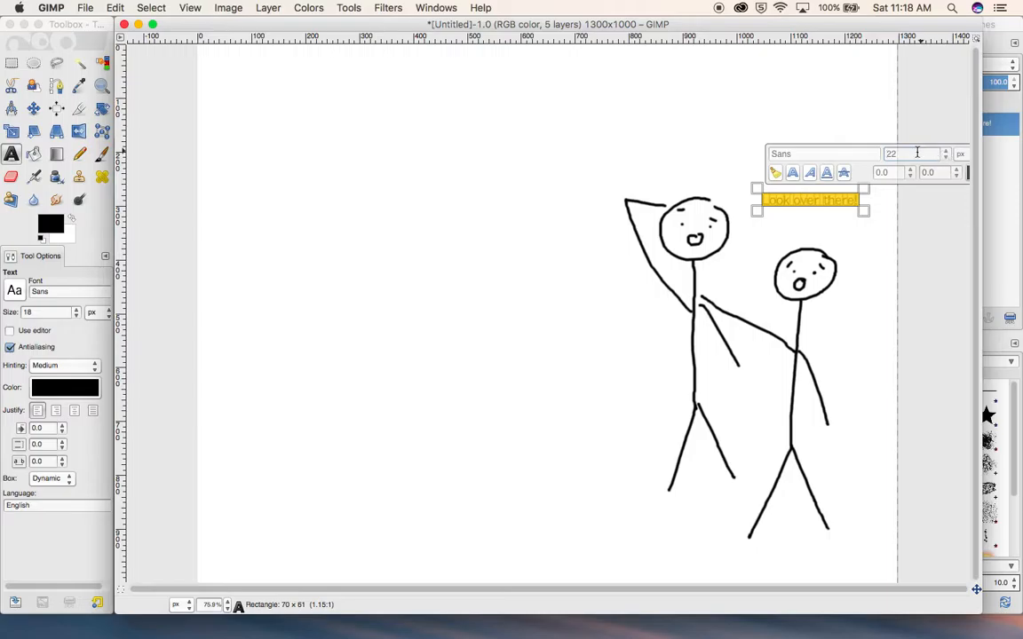
drag(918, 152, 872, 151)
text(25)
key(Return)
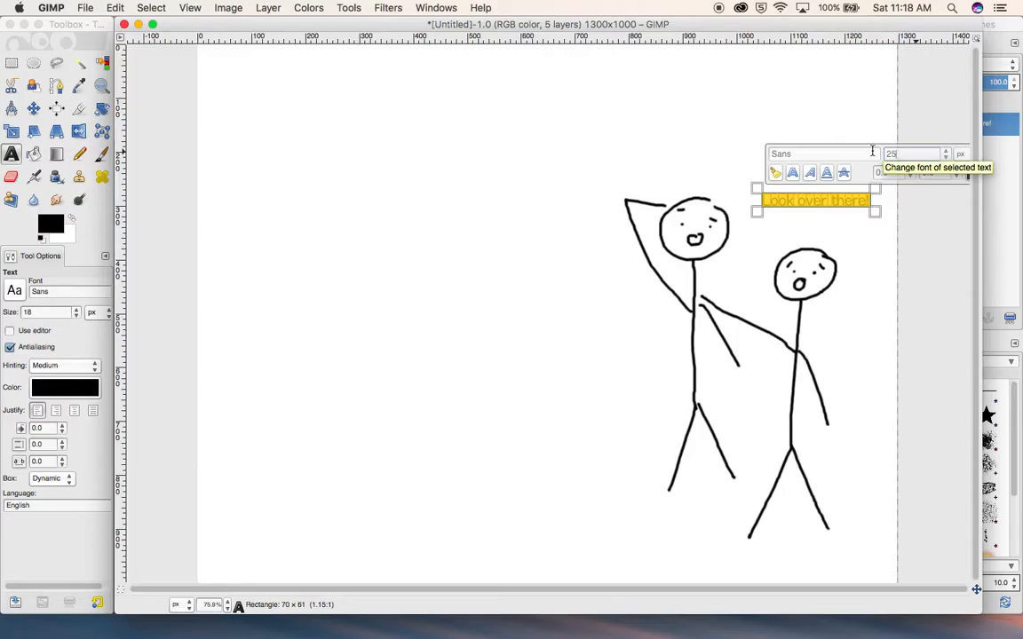
click(948, 153)
click(948, 154)
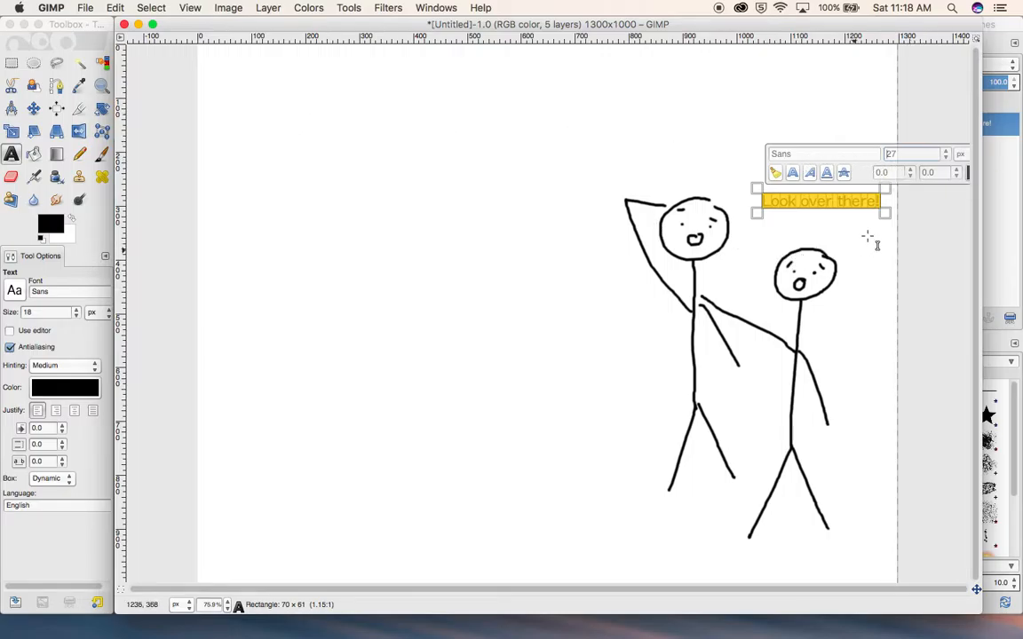
drag(980, 138, 871, 133)
- Delete the empty layer named Text beneath the "Look over there!" layer
click(996, 127)
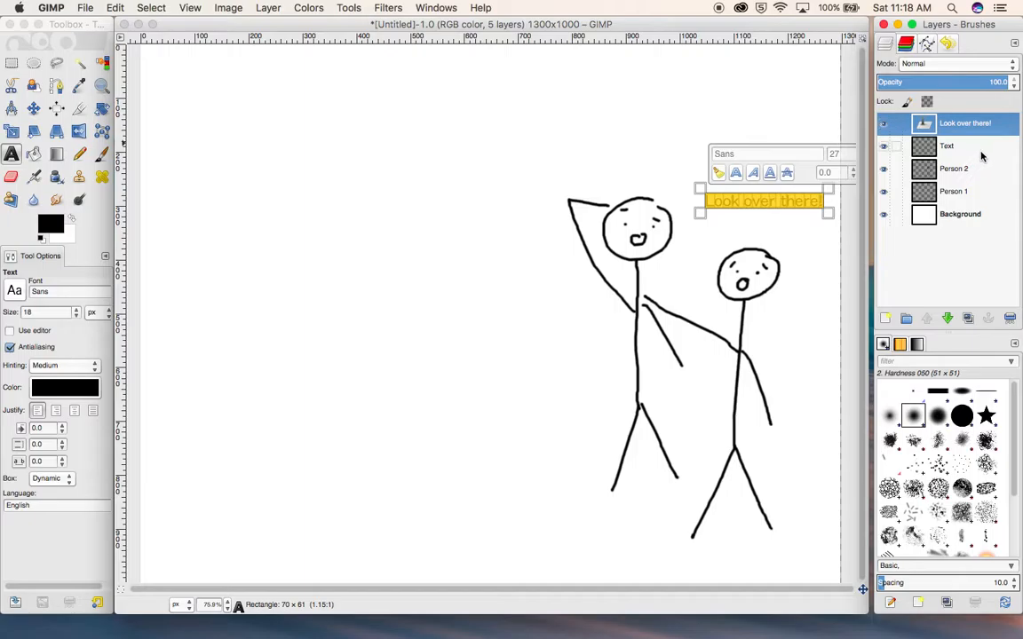
click(981, 150)
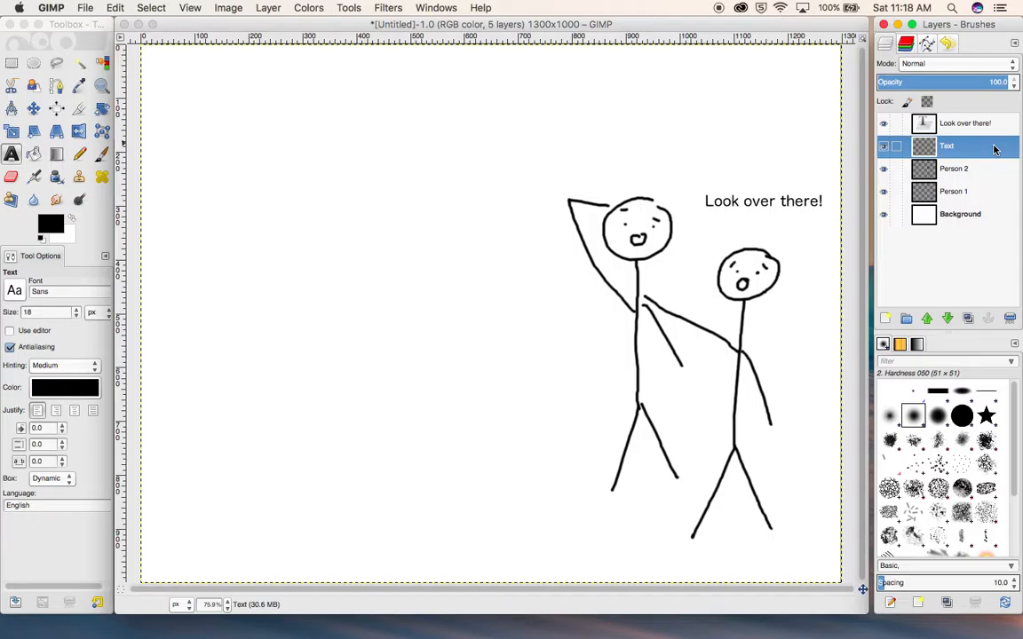
right_click(995, 149)
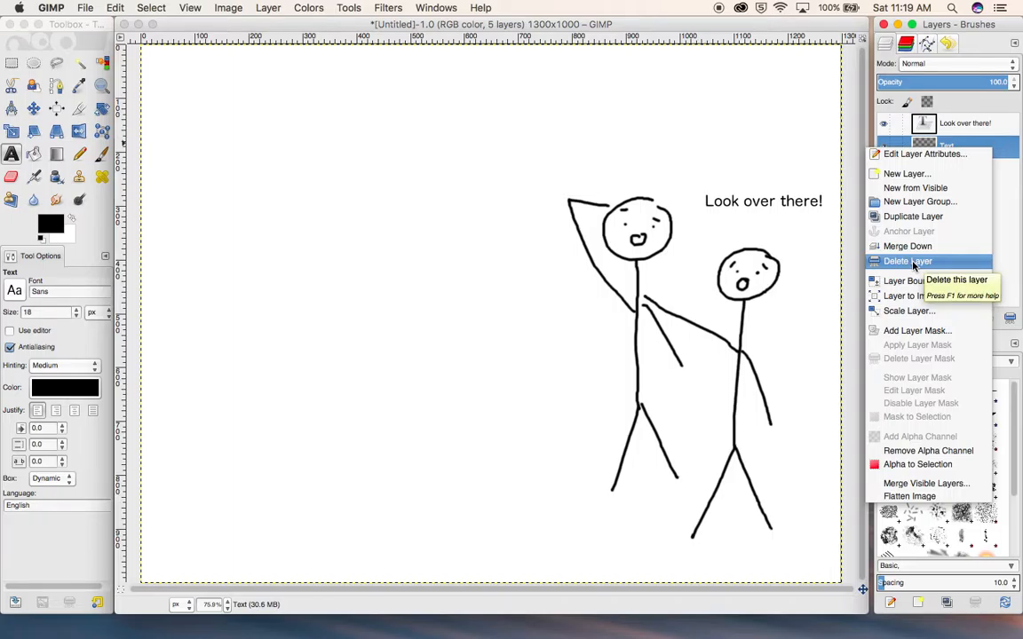
click(910, 262)
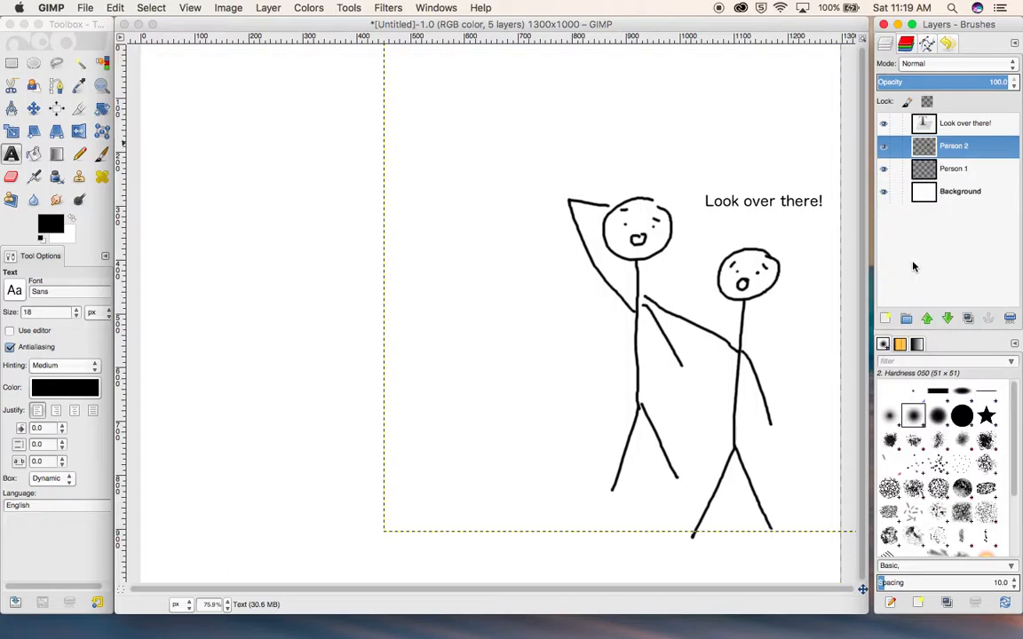
- Move the "Look over there!" text layer about 15 px right and 35 px down, closer to the right figure's head
click(968, 130)
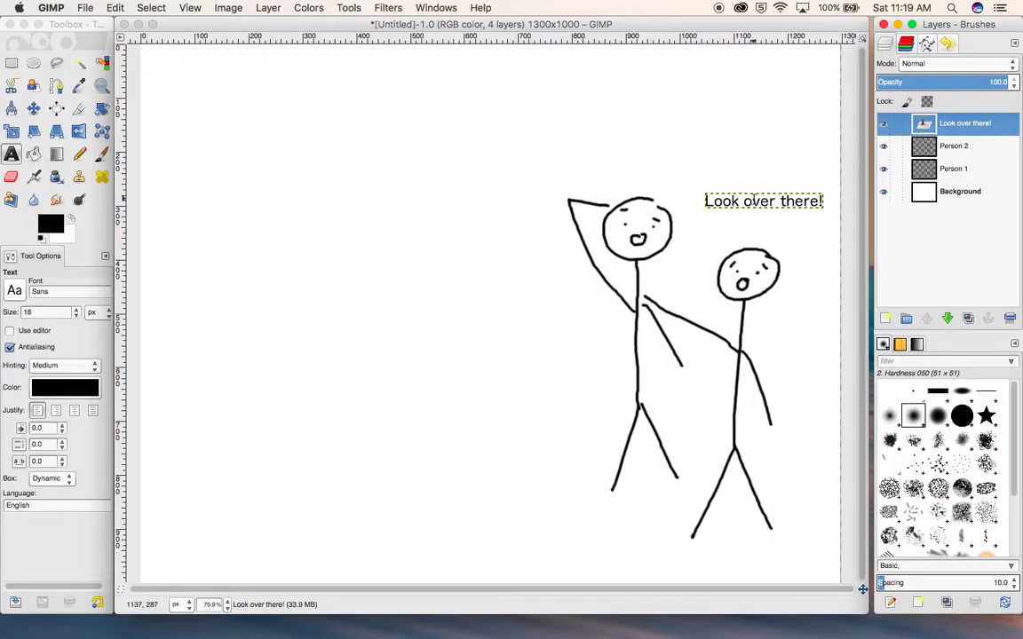
click(36, 107)
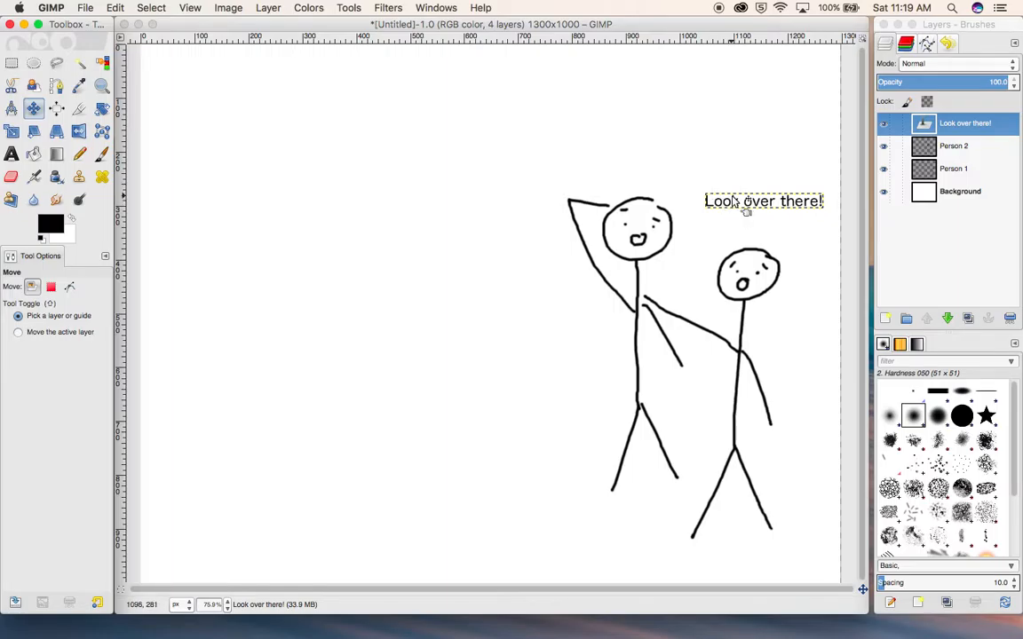
click(490, 313)
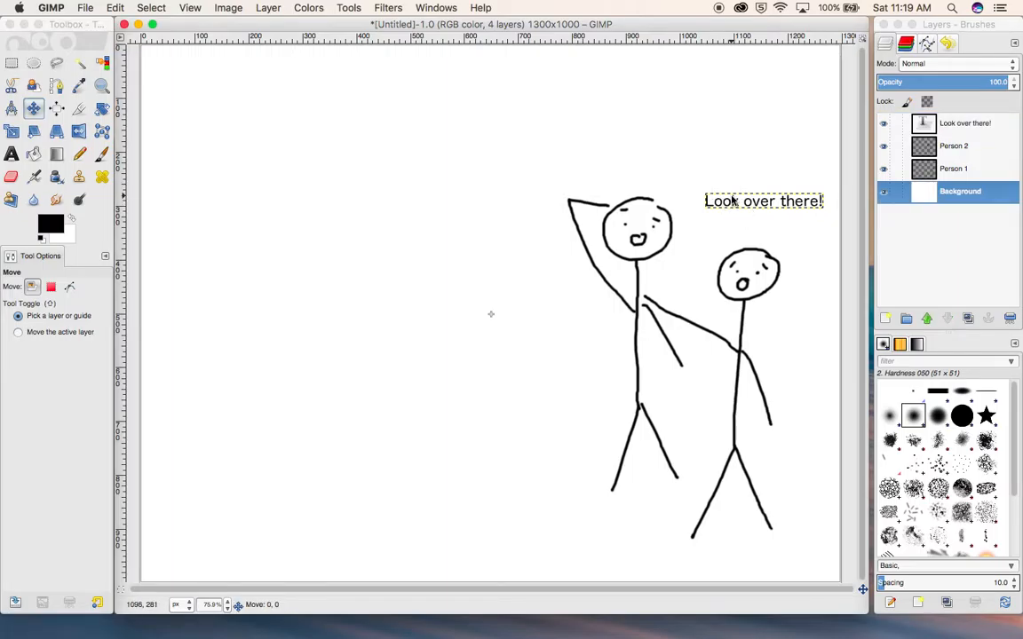
click(733, 202)
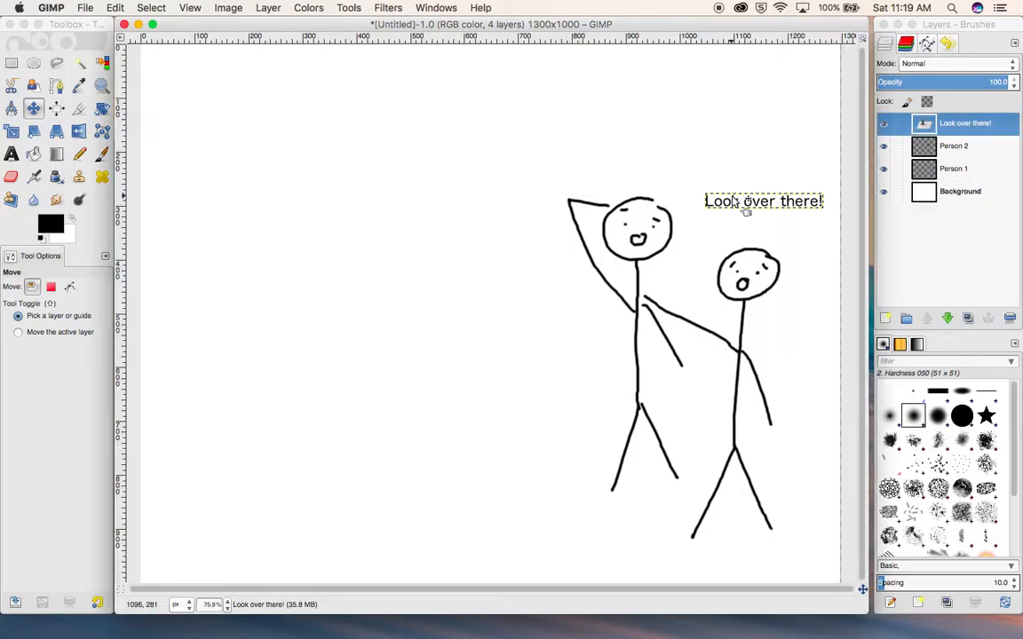
click(735, 206)
mouse_move(735, 205)
mouse_down()
mouse_move(722, 221)
mouse_move(742, 223)
mouse_up()
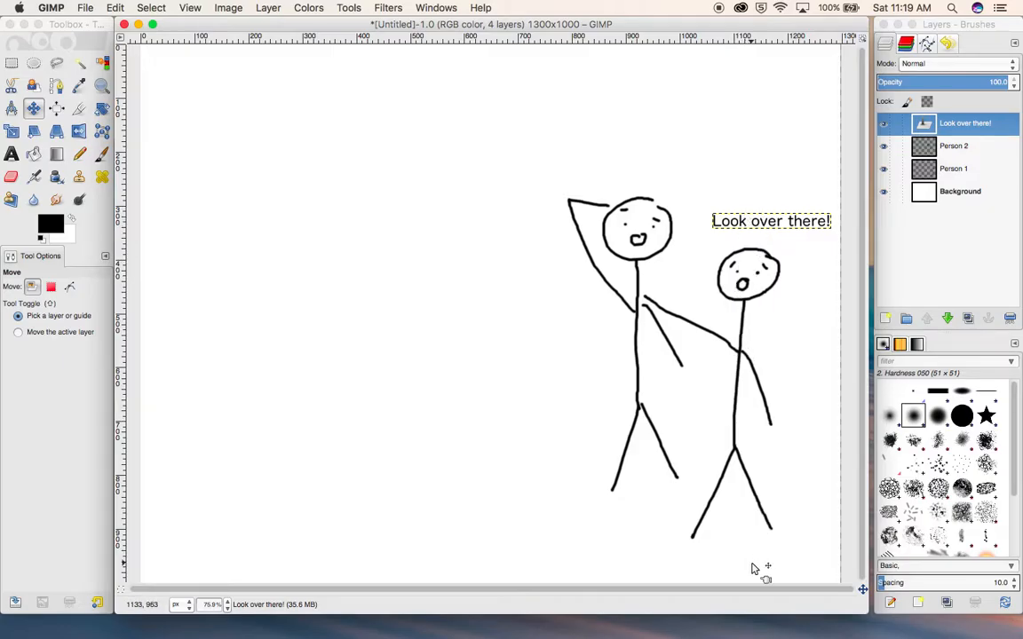
- Switch to Chrome and search Google Images for "superman flying"
mouse_move(771, 629)
click(897, 628)
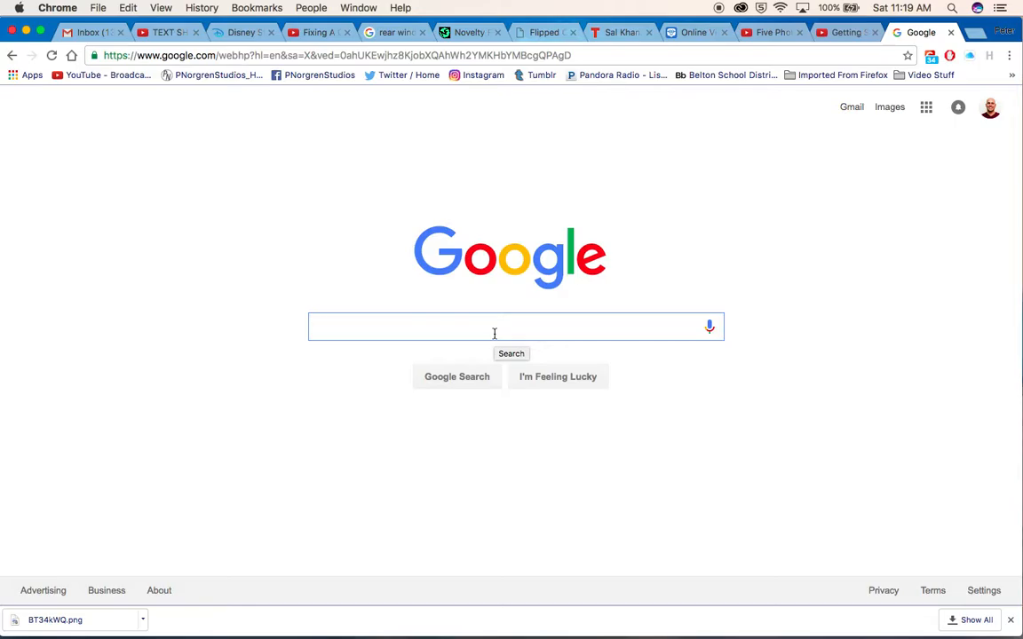
text(superman flying)
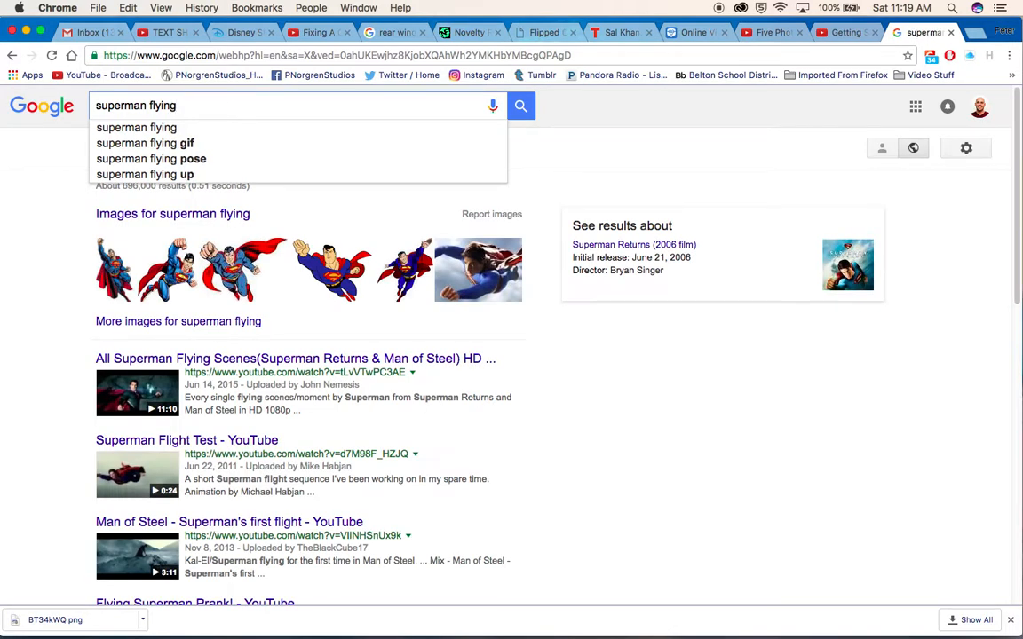
key(Return)
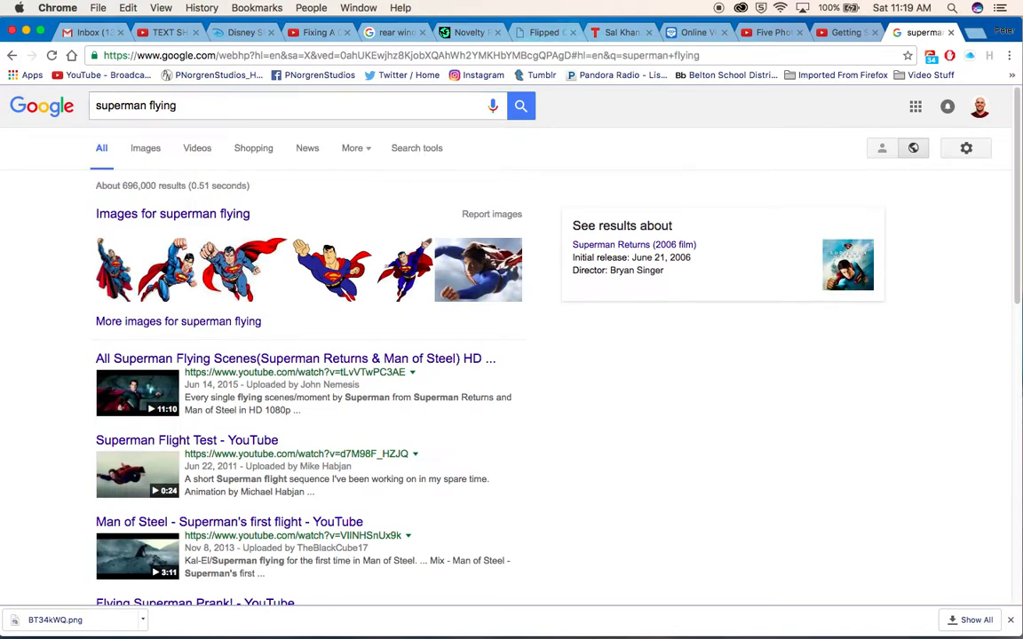
click(156, 152)
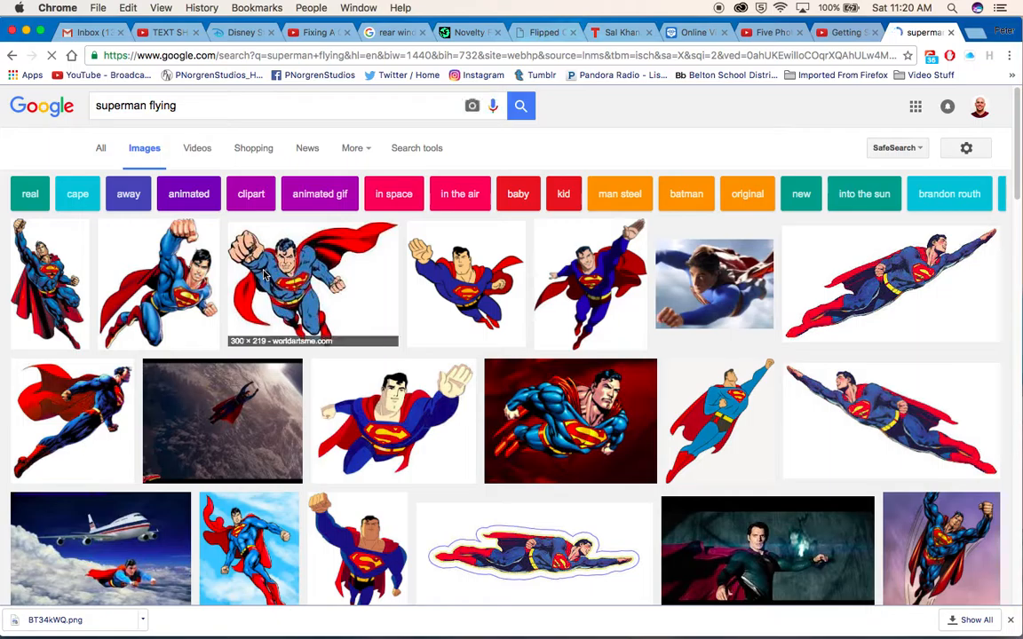
- Find the 800 × 361 Imgur picture of Superman flying on a transparent background and open the image at full size
scroll(255, 296, down, 5)
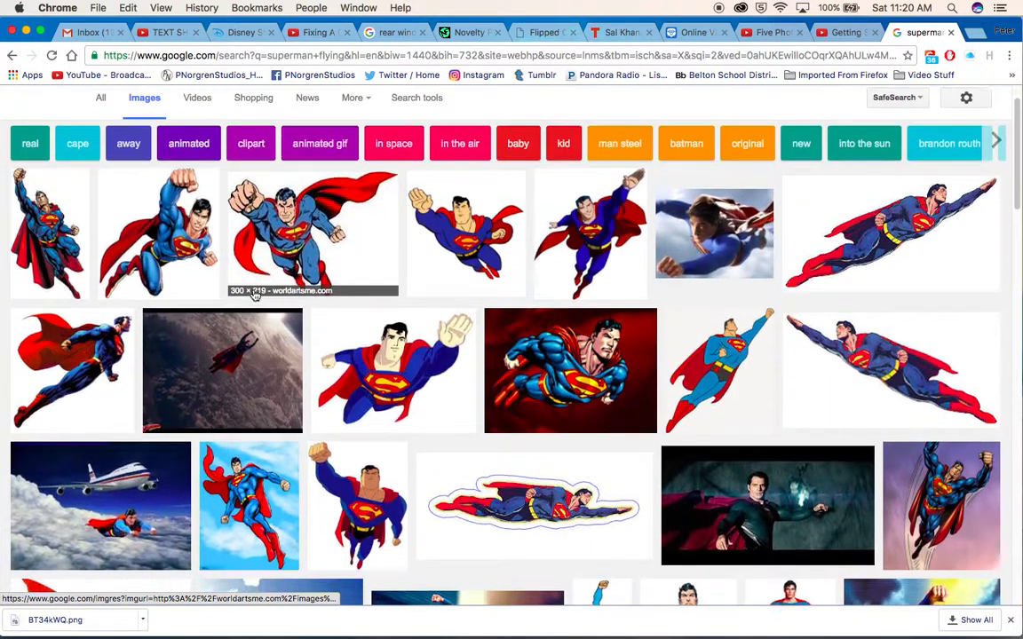
scroll(255, 296, down, 10)
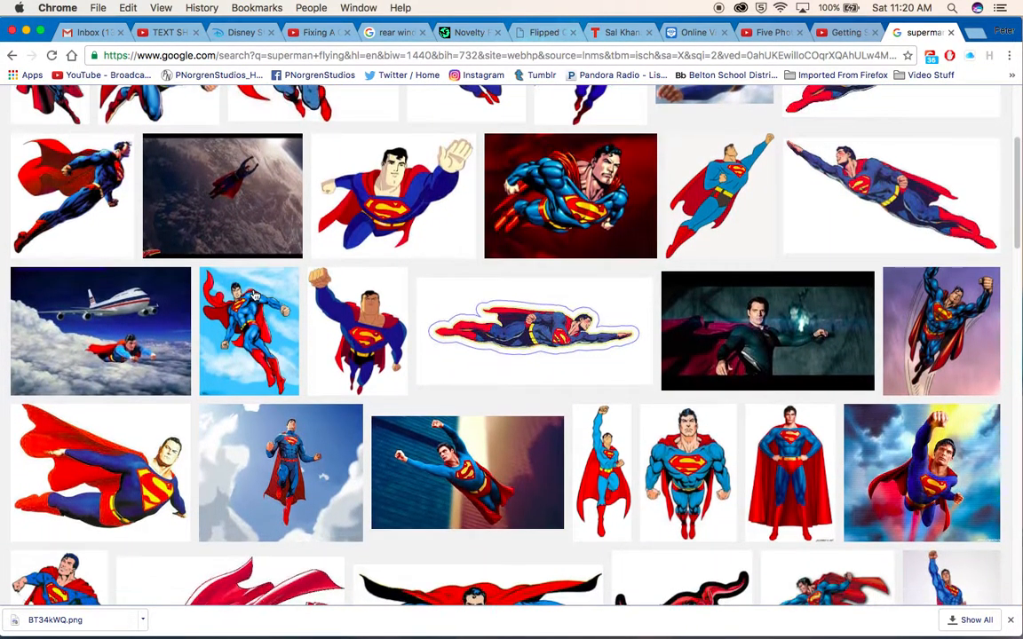
scroll(255, 296, down, 1)
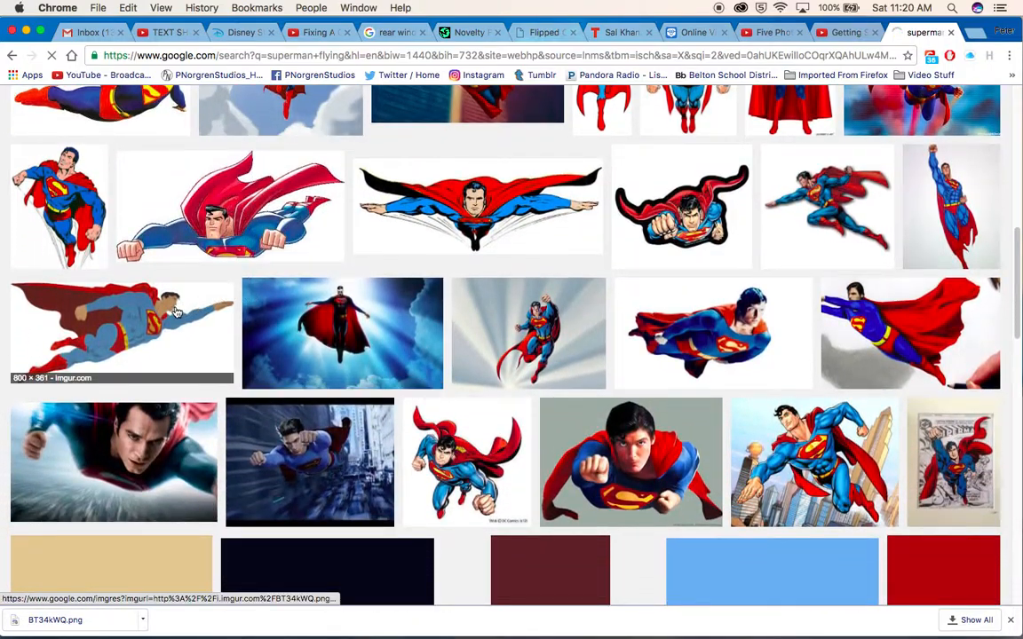
click(145, 323)
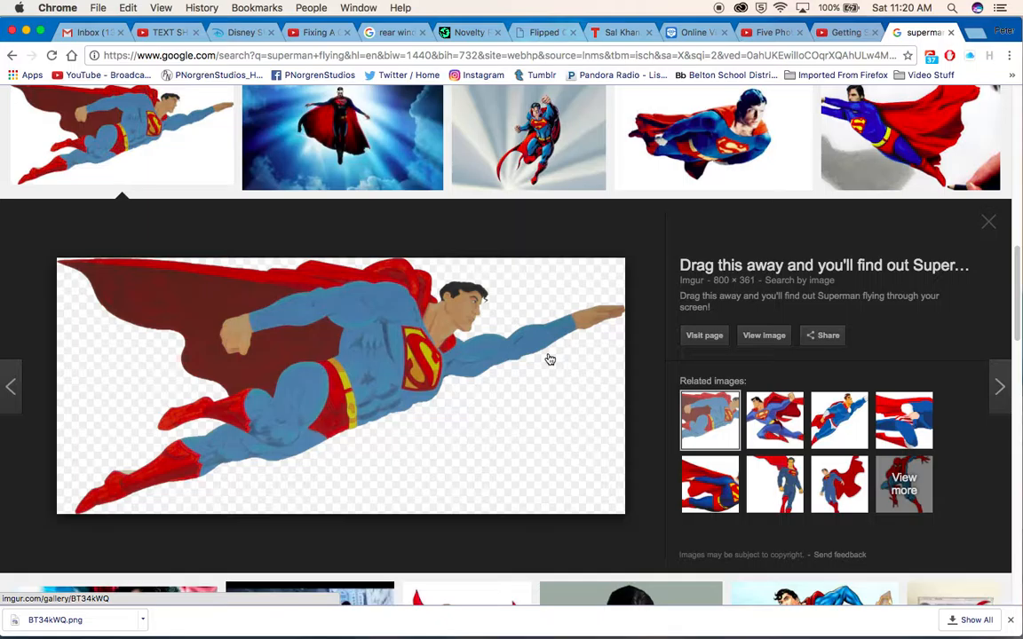
click(762, 341)
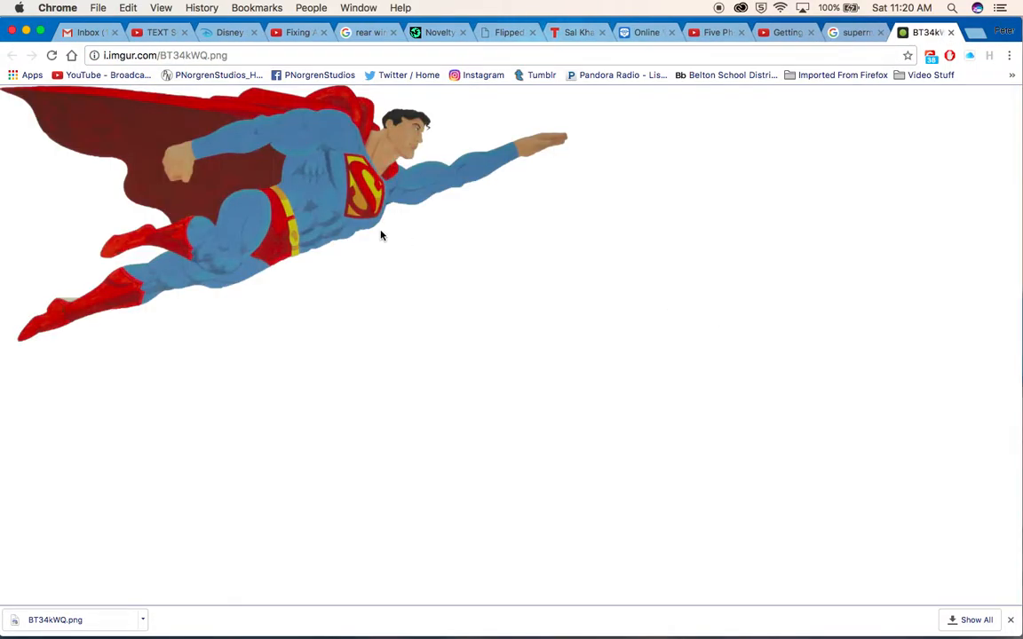
- Save the Superman image to the Desktop as BT34kWQ in Portable Network Graphics format
right_click(328, 197)
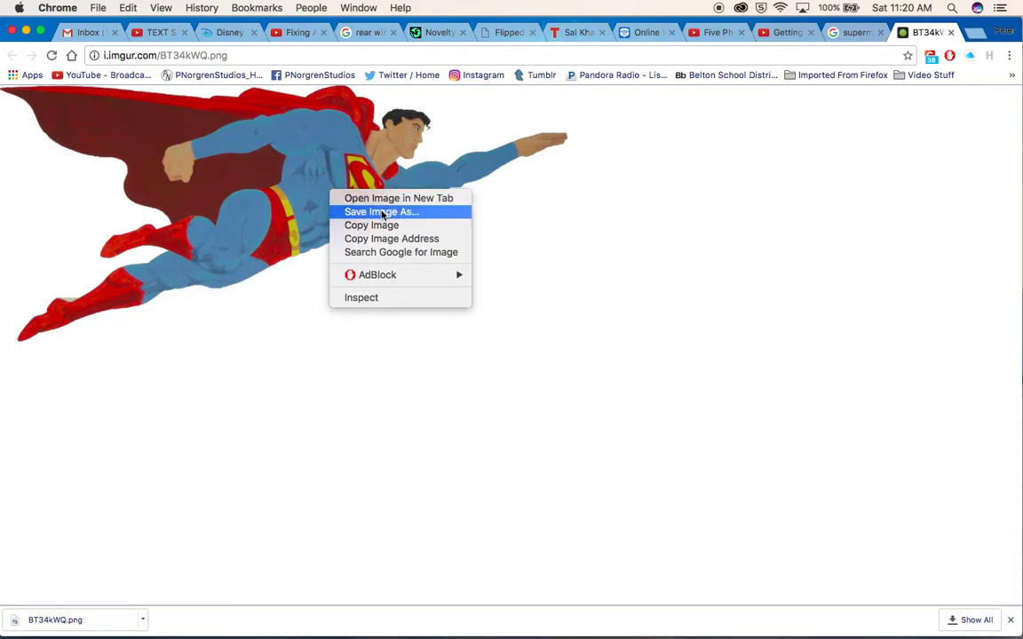
click(384, 213)
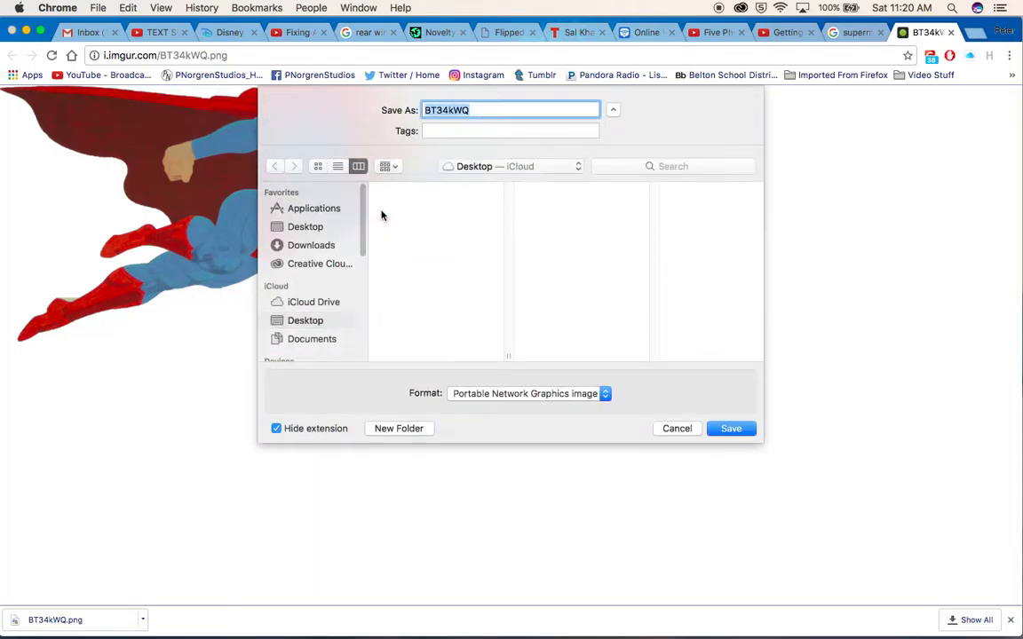
click(324, 227)
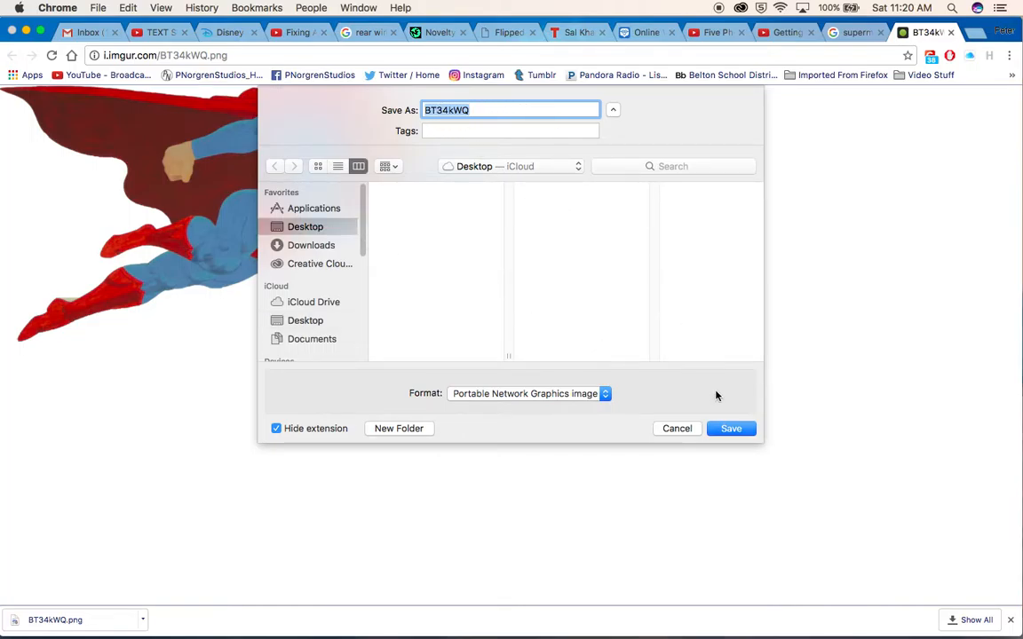
click(731, 429)
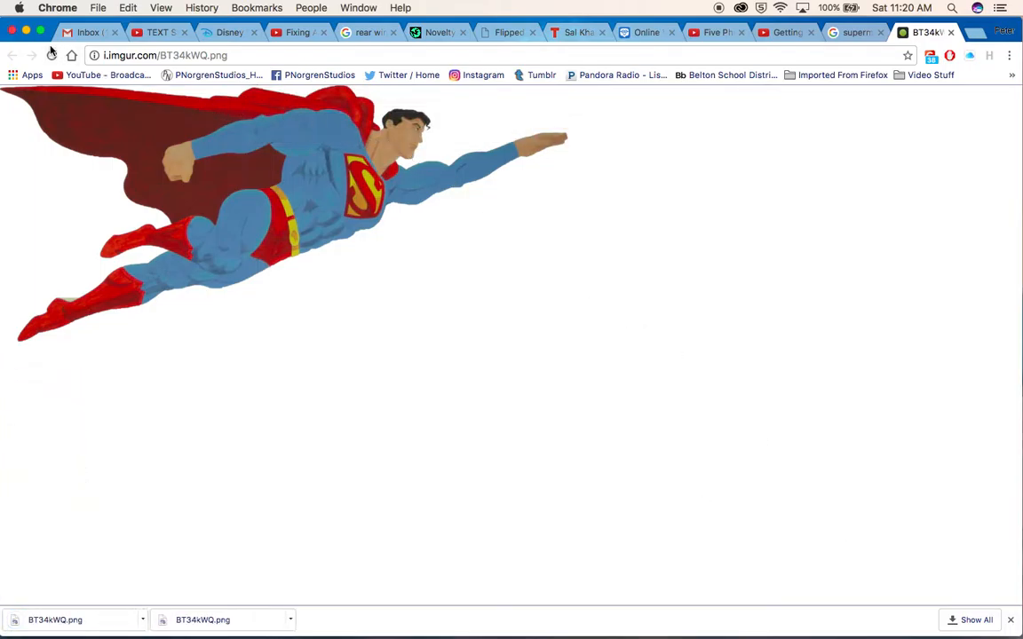
- Leave the browser for GIMP and add BT34kWQ.png from the Desktop to the stick-figure image as a new layer
click(26, 31)
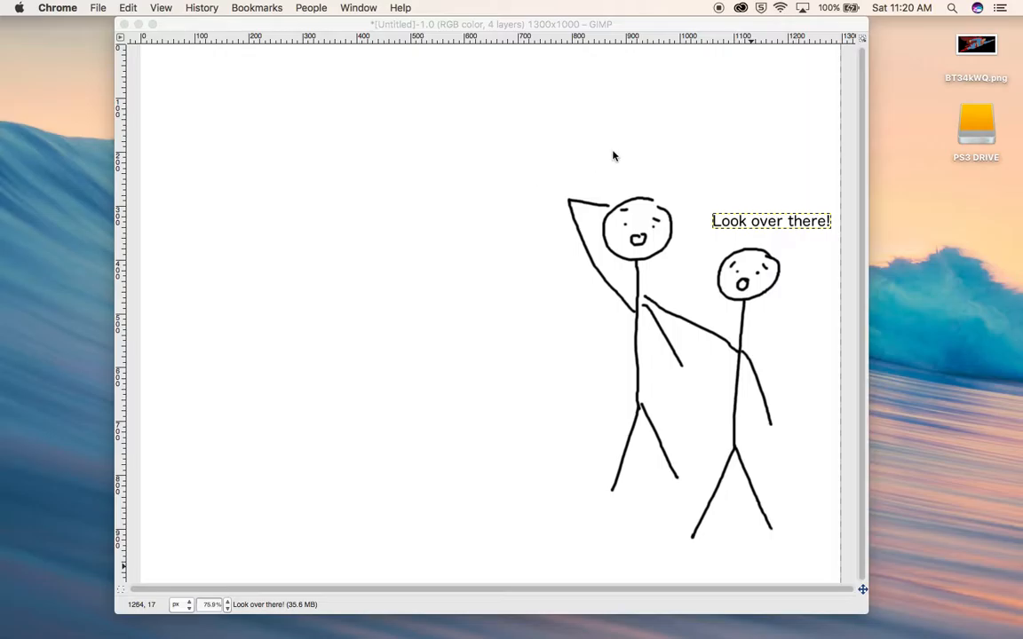
click(972, 44)
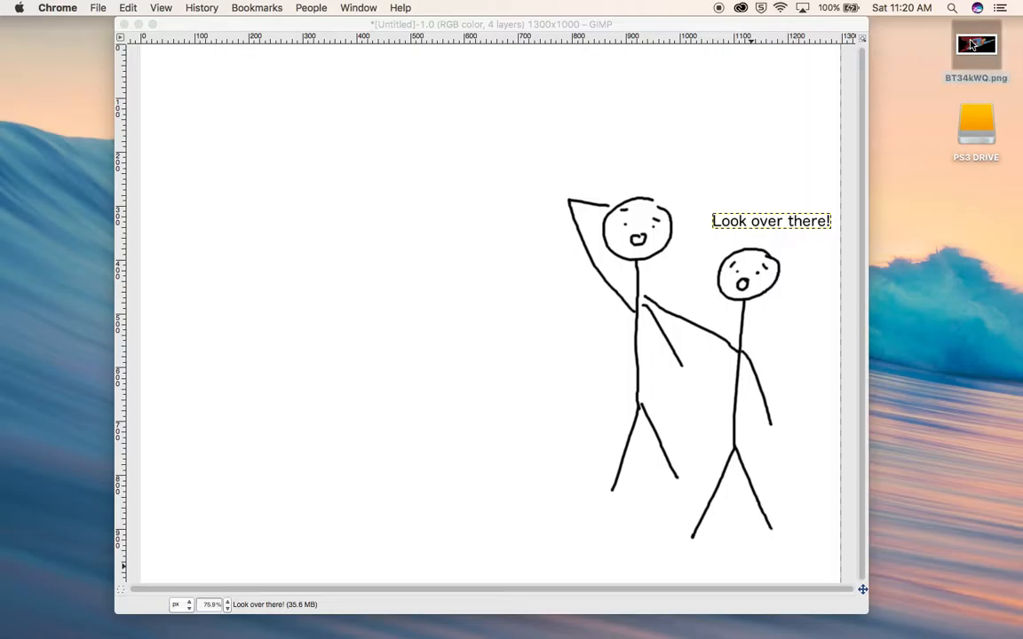
drag(971, 45, 323, 187)
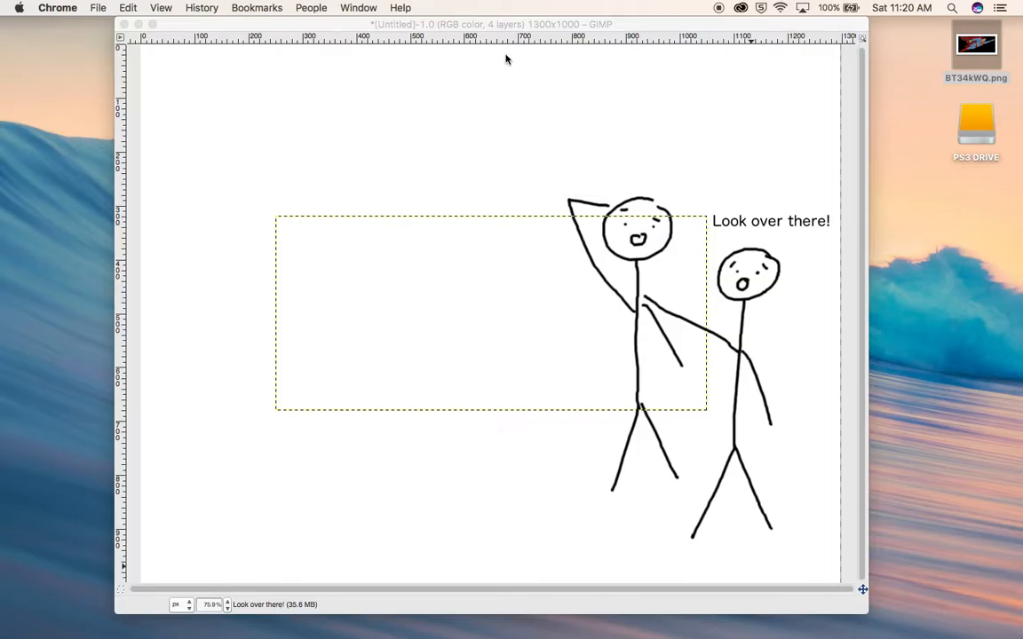
click(535, 23)
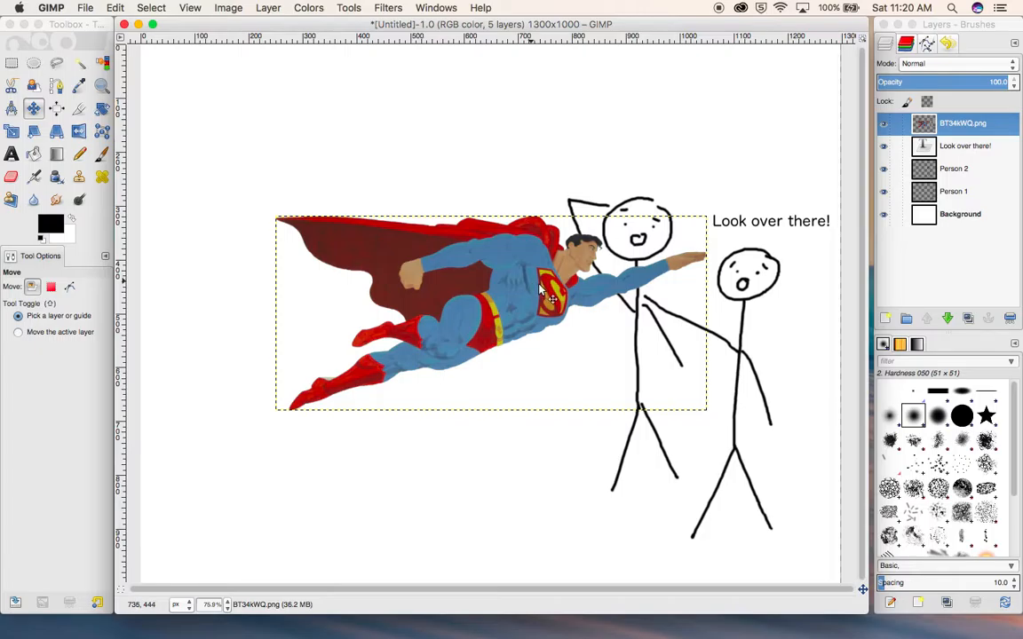
- Move the Superman layer about 385 px left and 265 px up, clear of the stick figures and partly beyond the canvas's left edge
drag(539, 287, 540, 284)
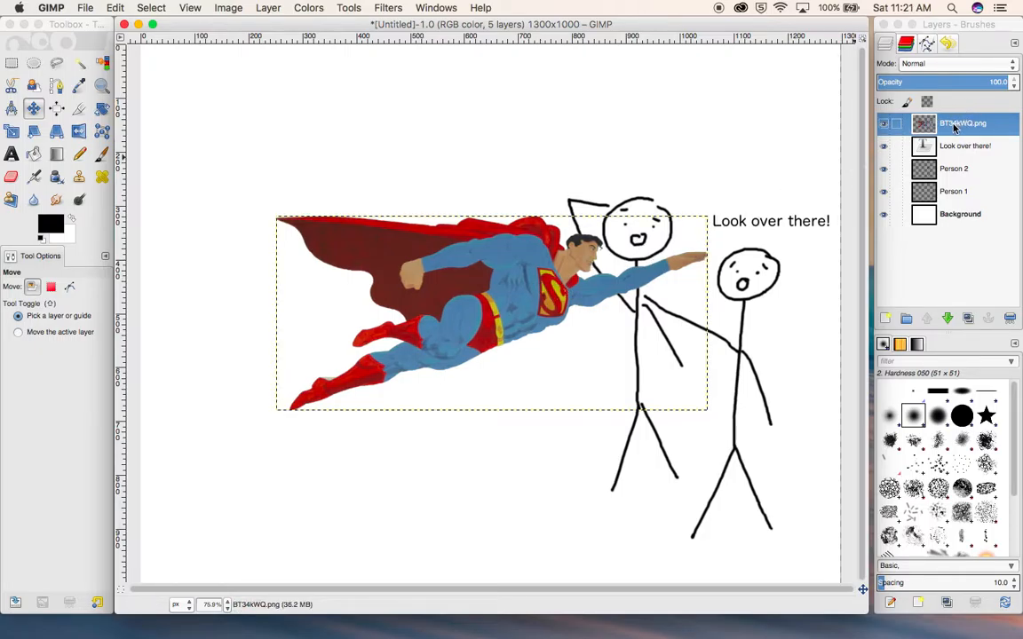
click(667, 113)
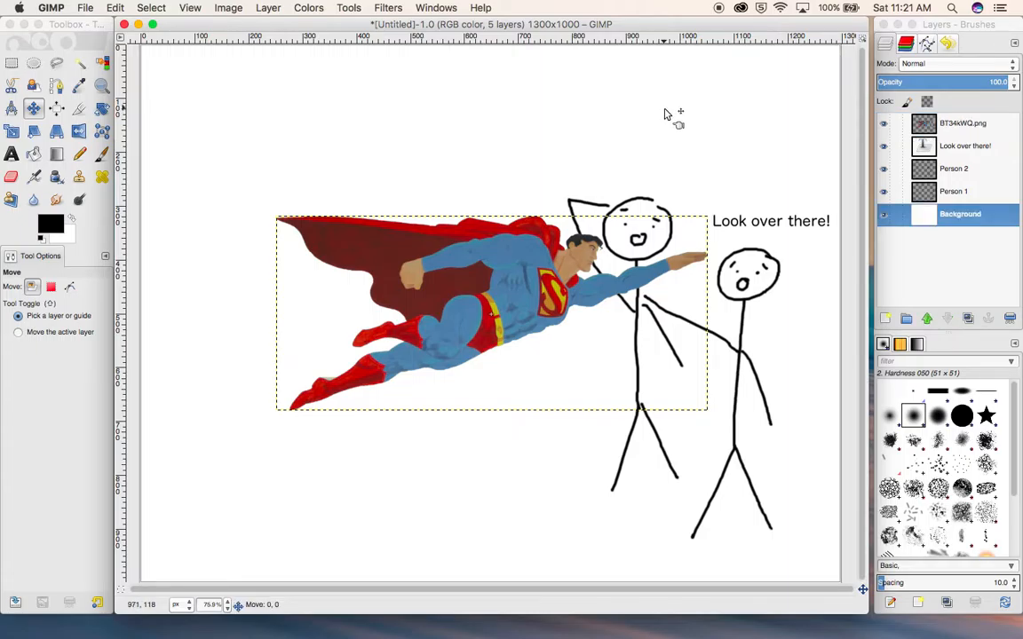
drag(535, 284, 326, 143)
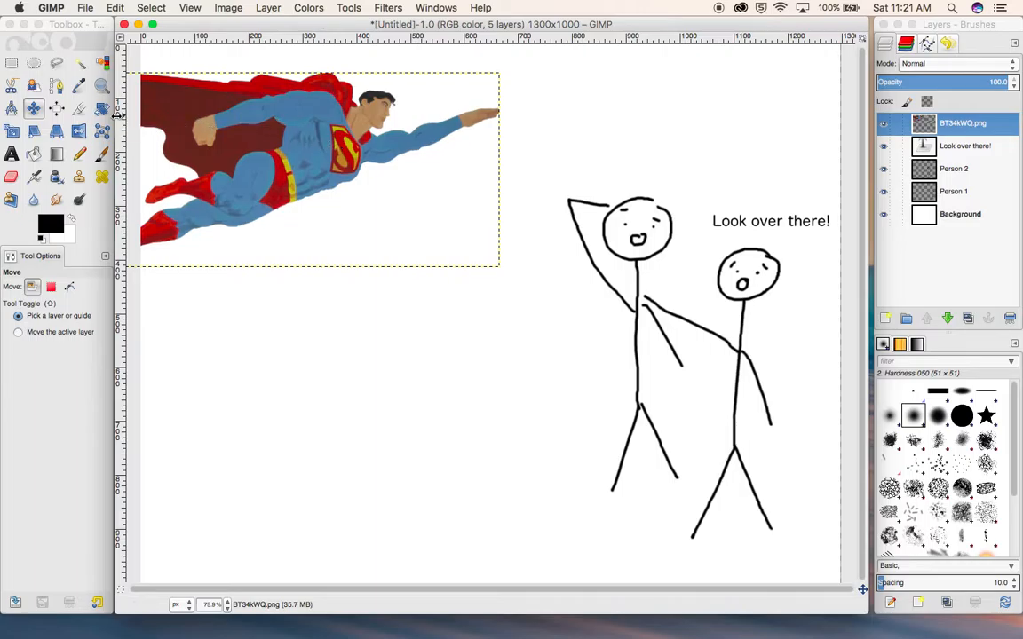
- Scale the Superman layer to 489 × 227 px and move it fully inside the canvas near its upper-left corner
click(14, 131)
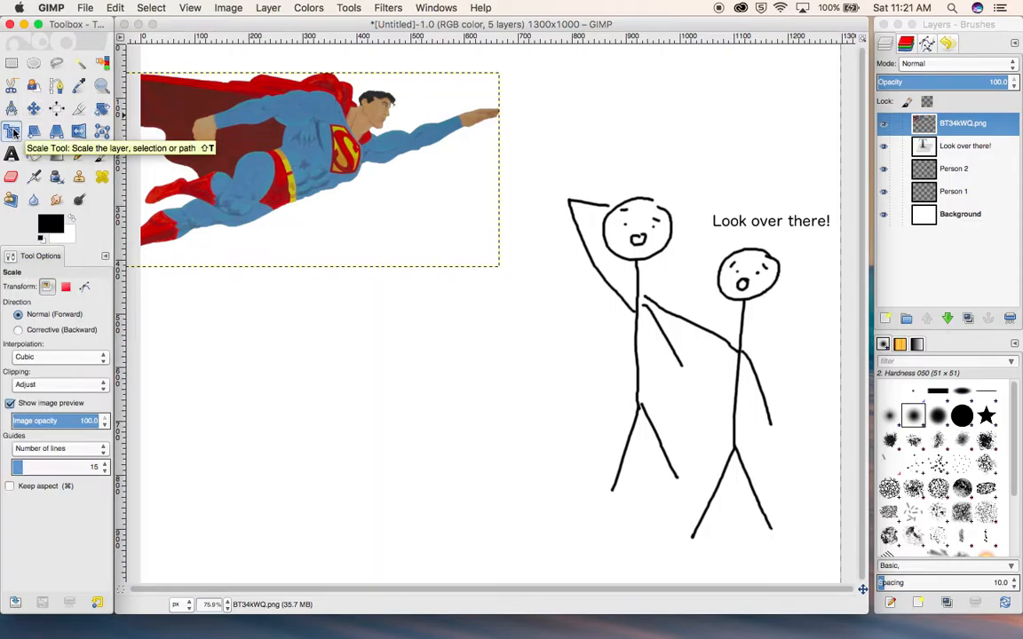
click(338, 120)
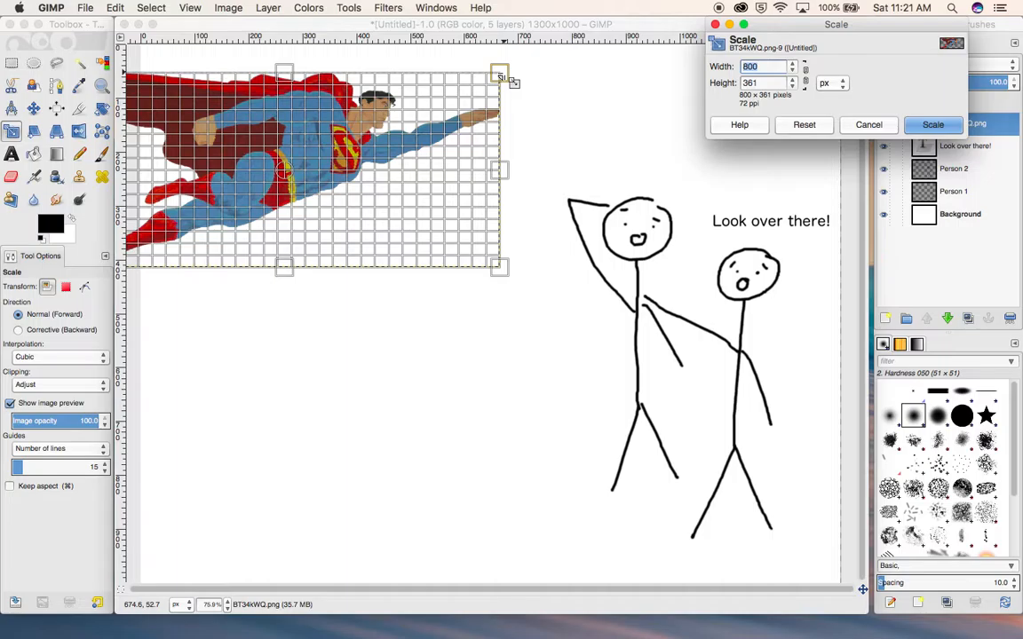
drag(503, 79, 335, 150)
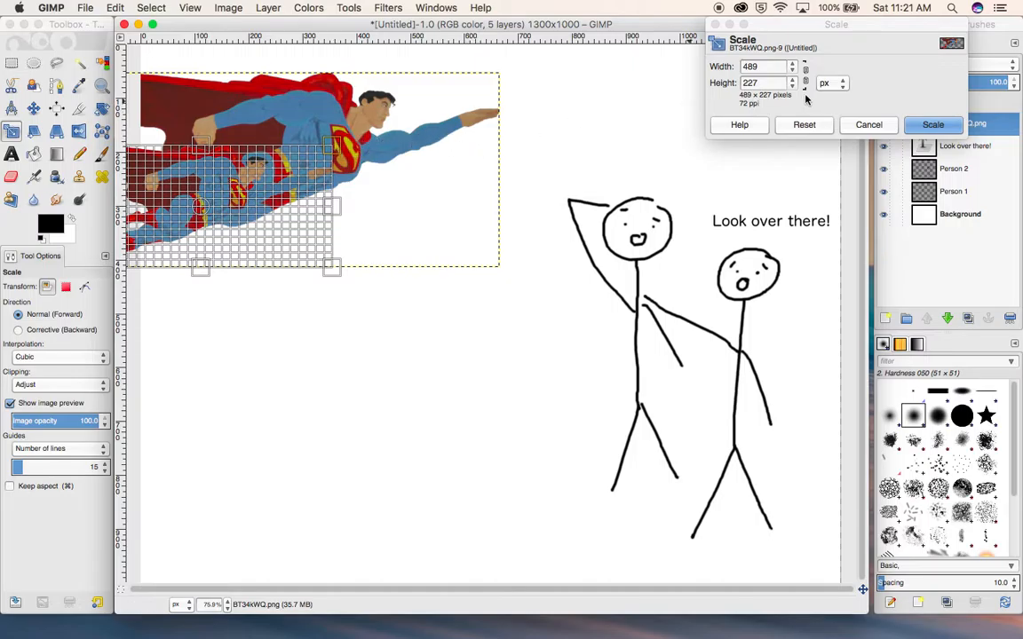
click(932, 124)
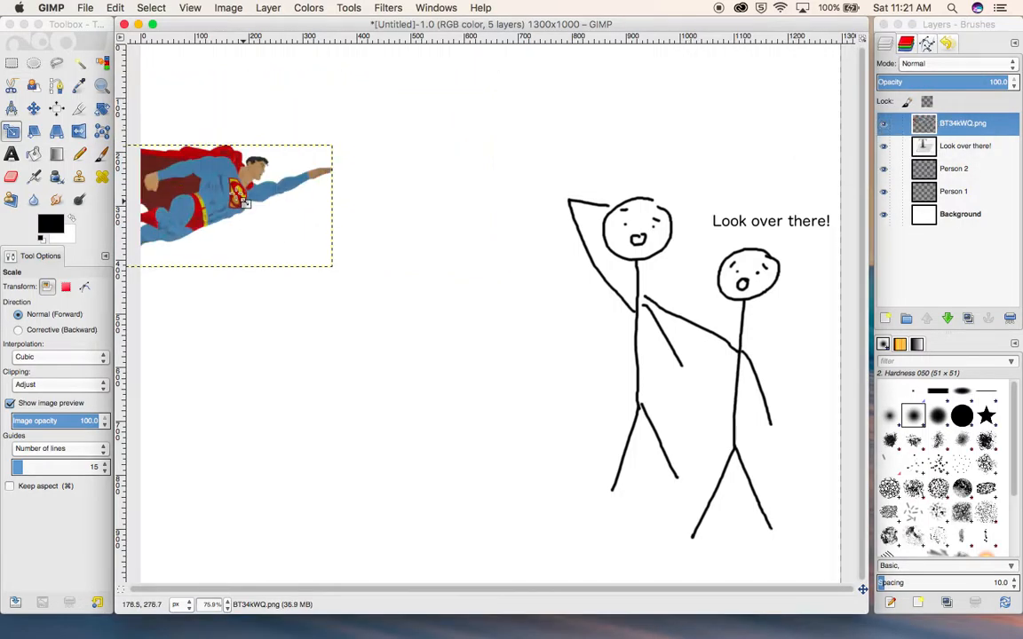
click(33, 107)
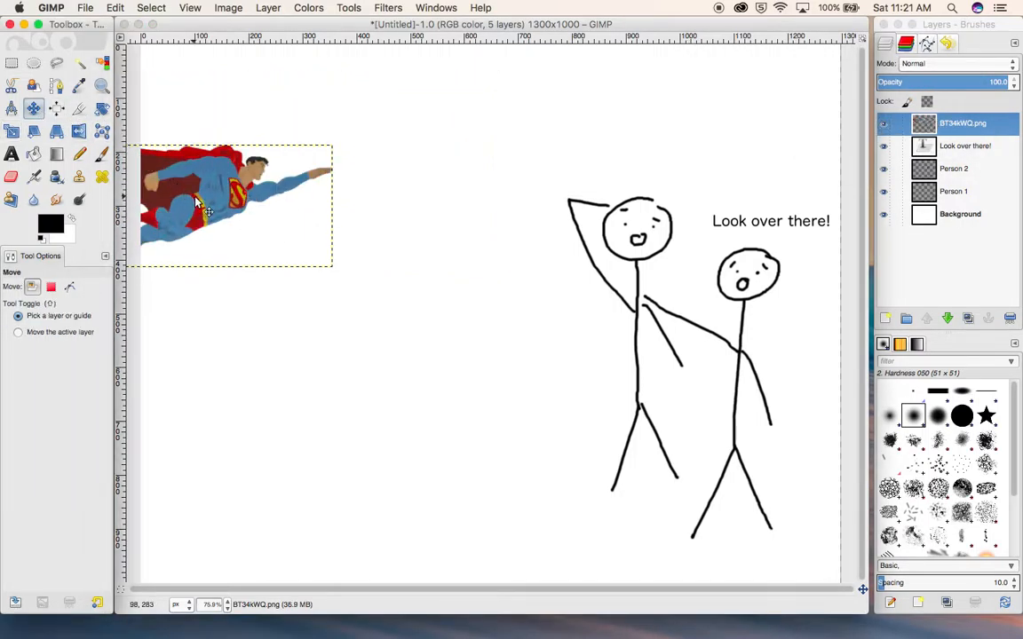
drag(196, 201, 276, 144)
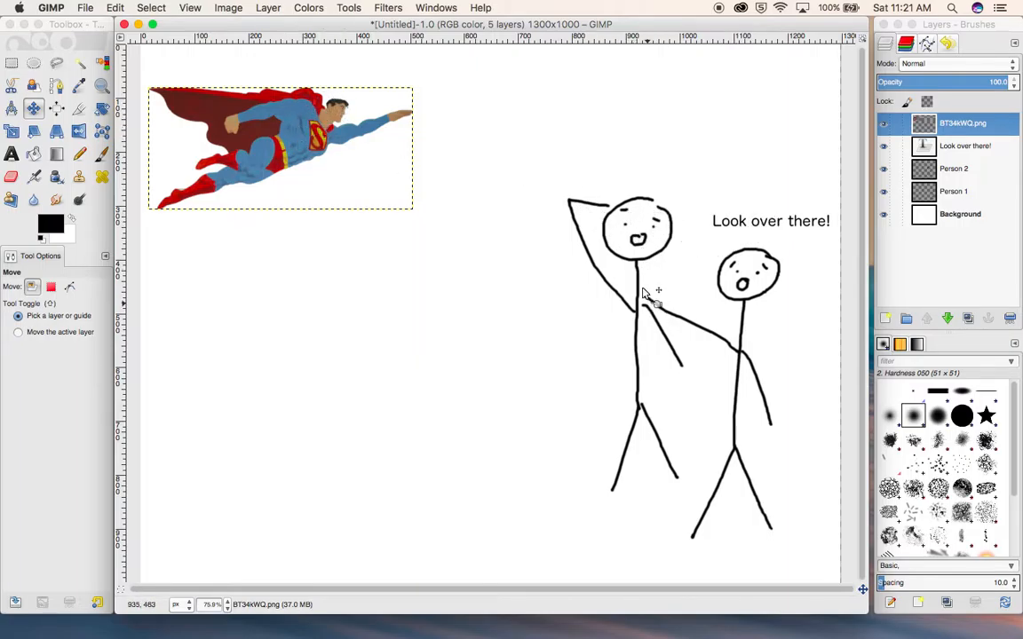
- Move the Person 1 layer about 90 px left and 10 px down, away from the other figure's outstretched arm
click(961, 171)
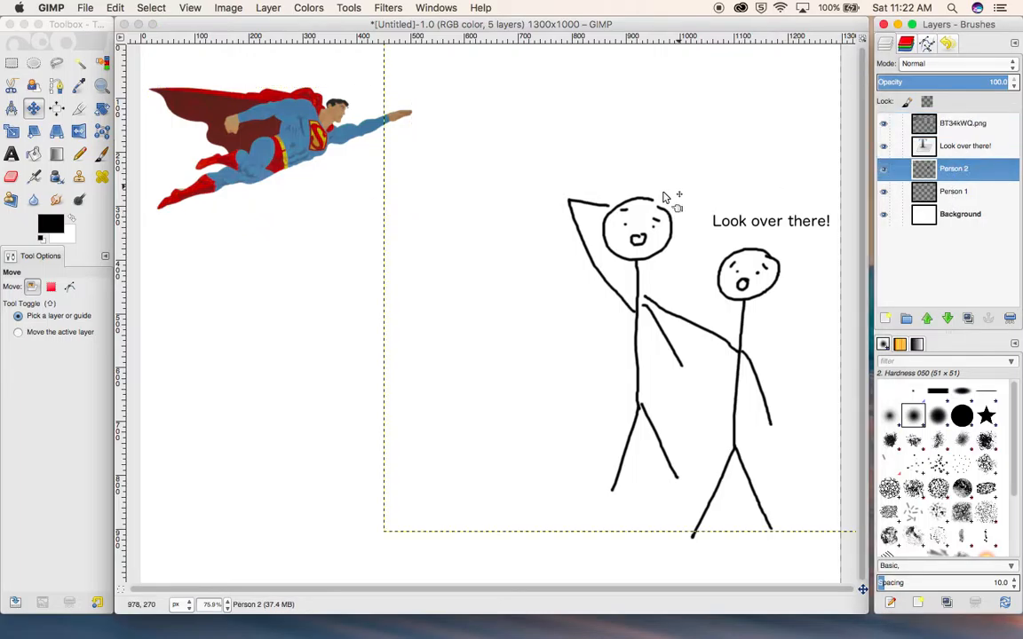
click(945, 194)
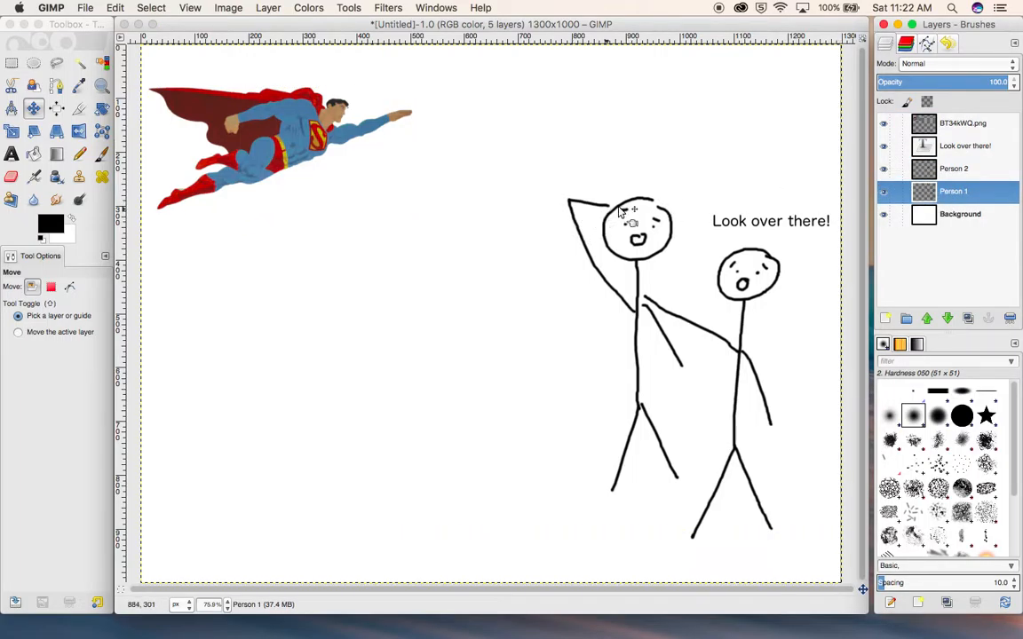
click(625, 207)
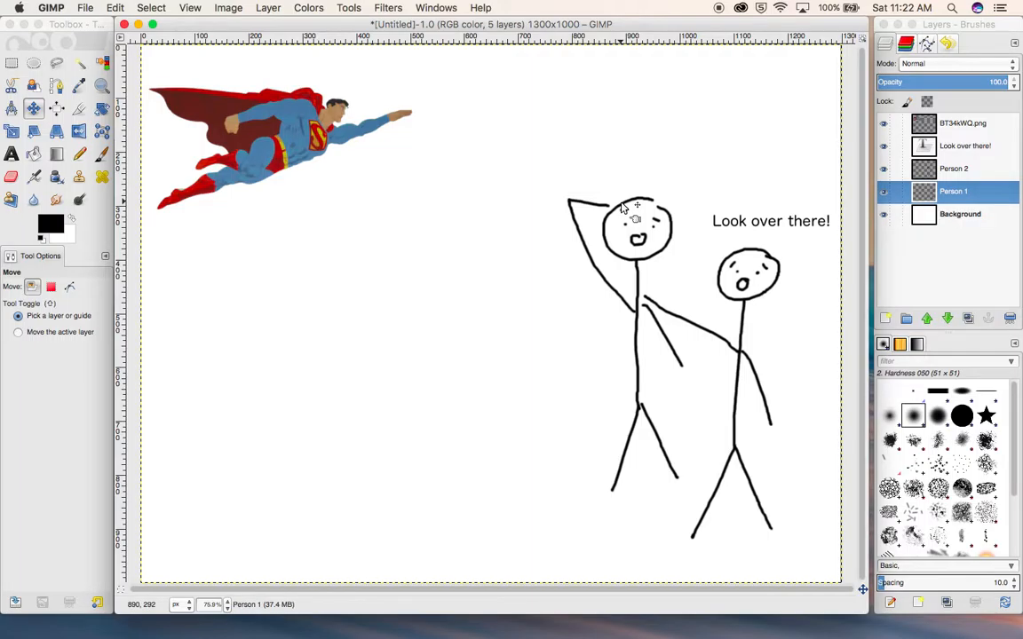
click(625, 207)
click(637, 236)
drag(637, 236, 587, 241)
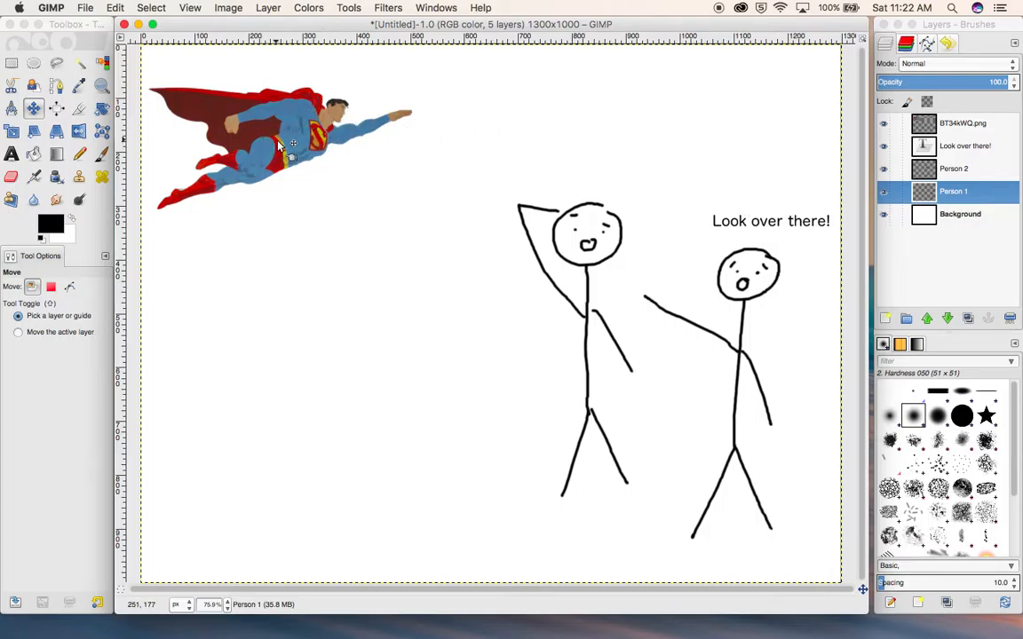
- Export the image to the Desktop as "Look up in the sky its superman.png" with the default PNG options
click(88, 8)
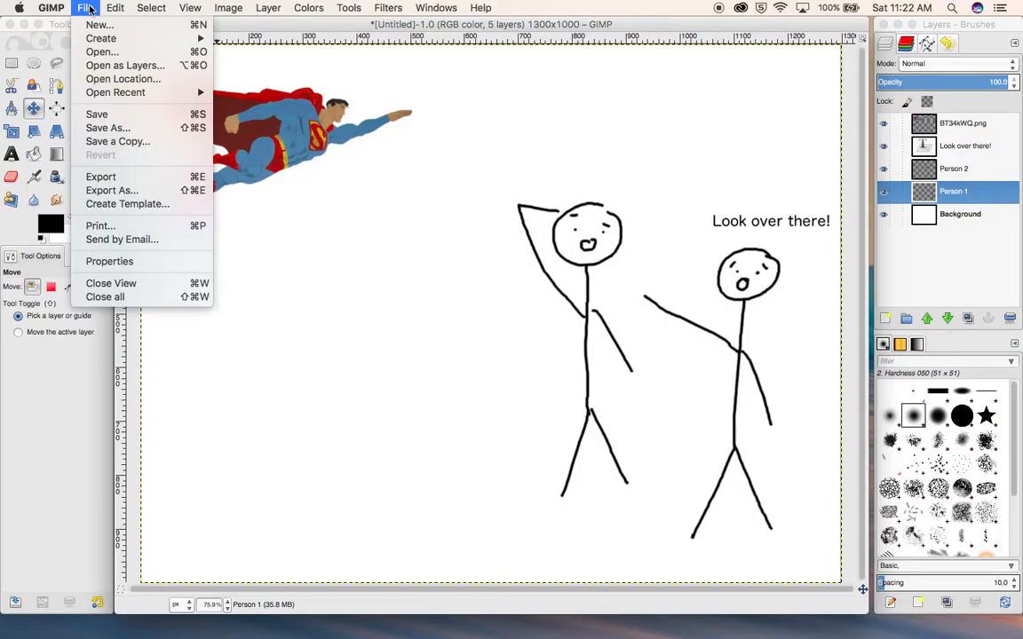
click(114, 178)
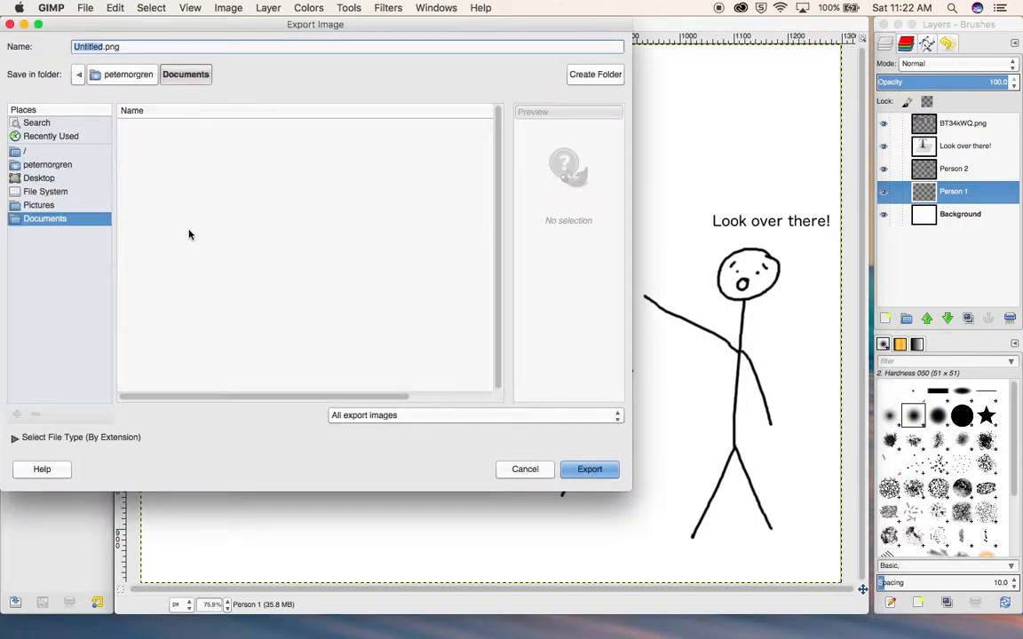
click(44, 177)
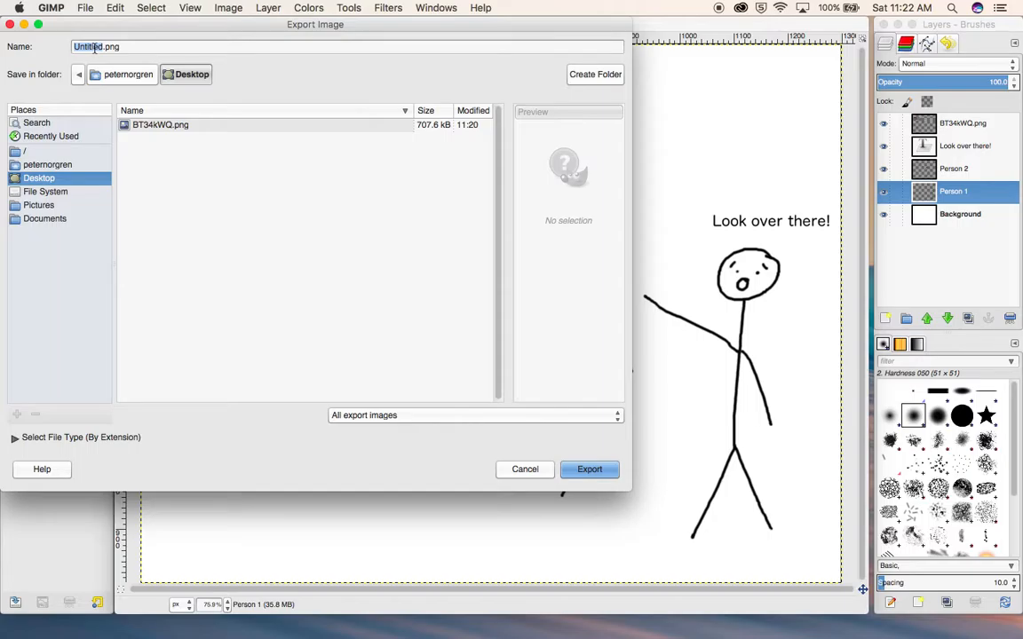
text(L)
text(ook up in t)
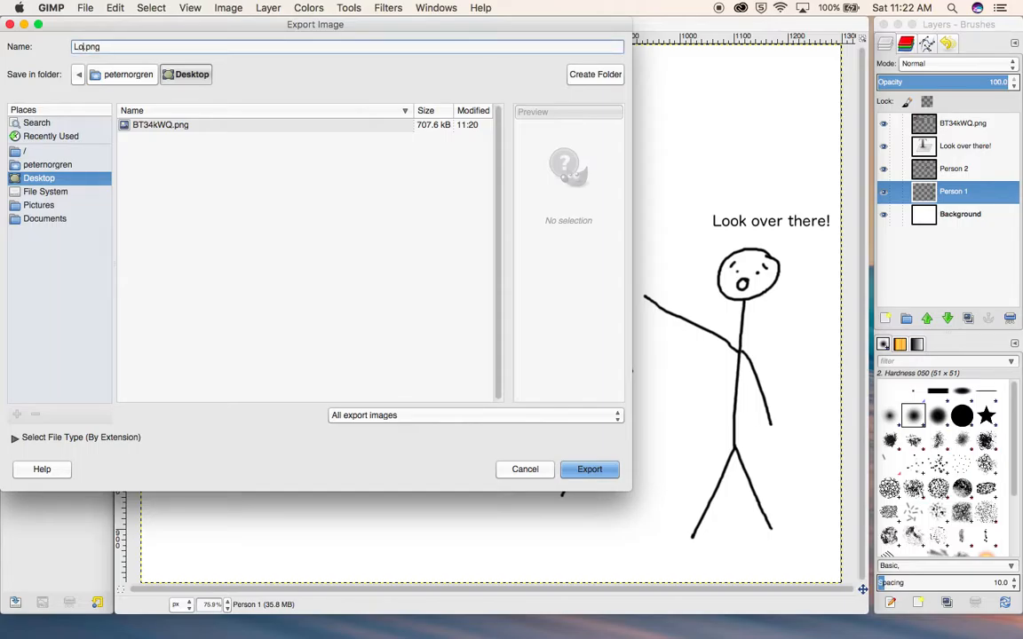
text(he sky its superm)
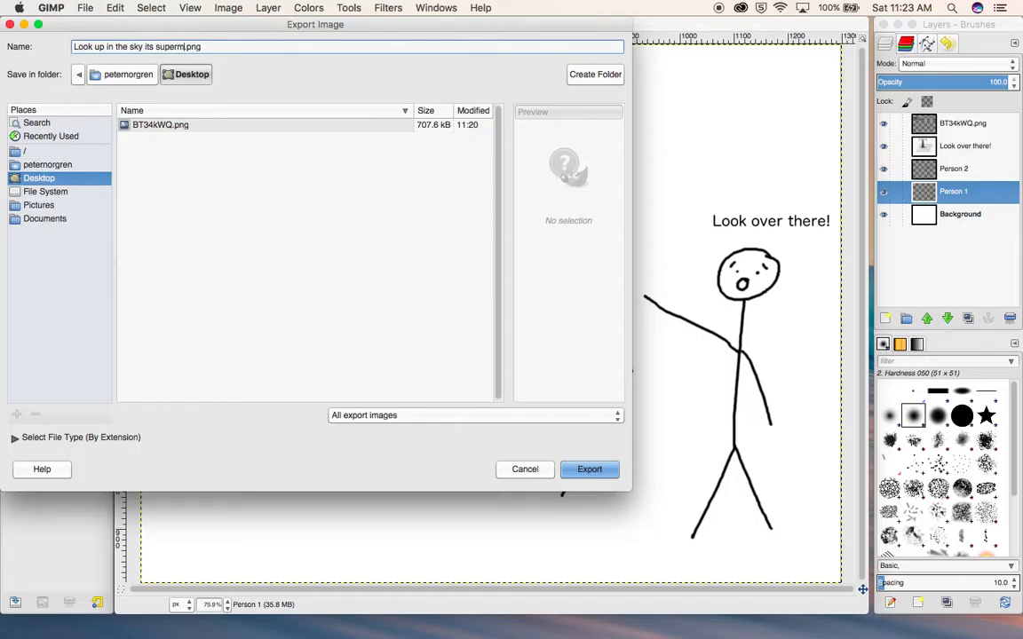
text(an)
click(581, 470)
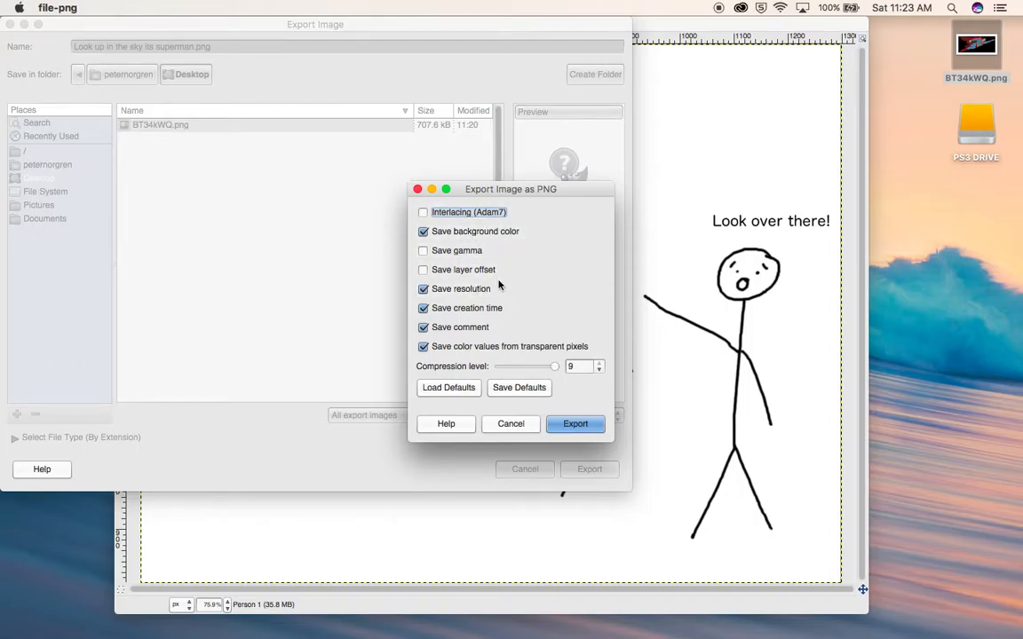
click(576, 423)
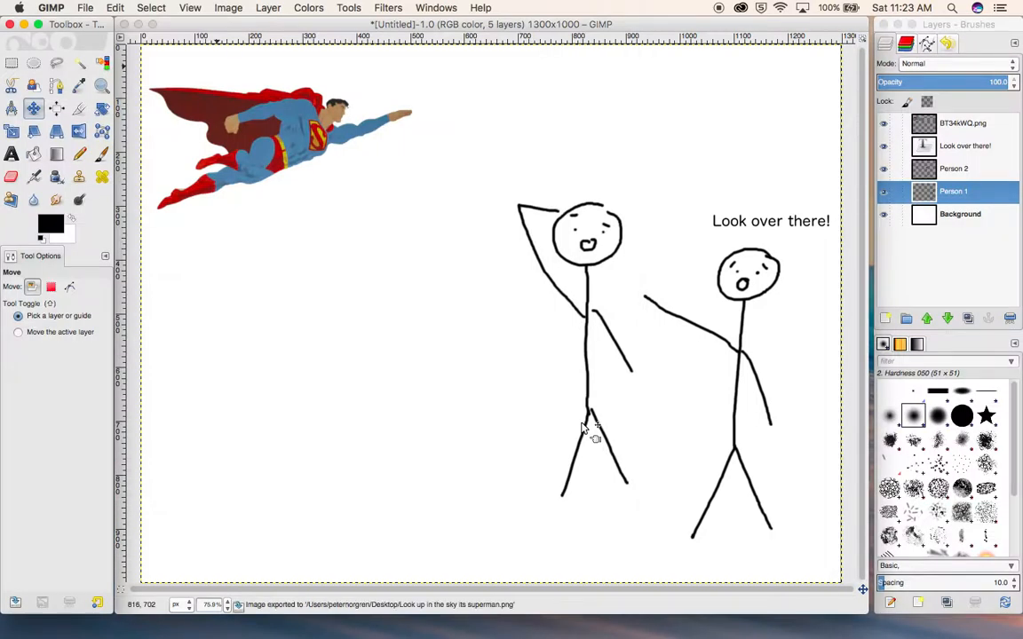
- Show the desktop and open the exported "Look up in the sky its superman.png" in Preview to check it
key(F11)
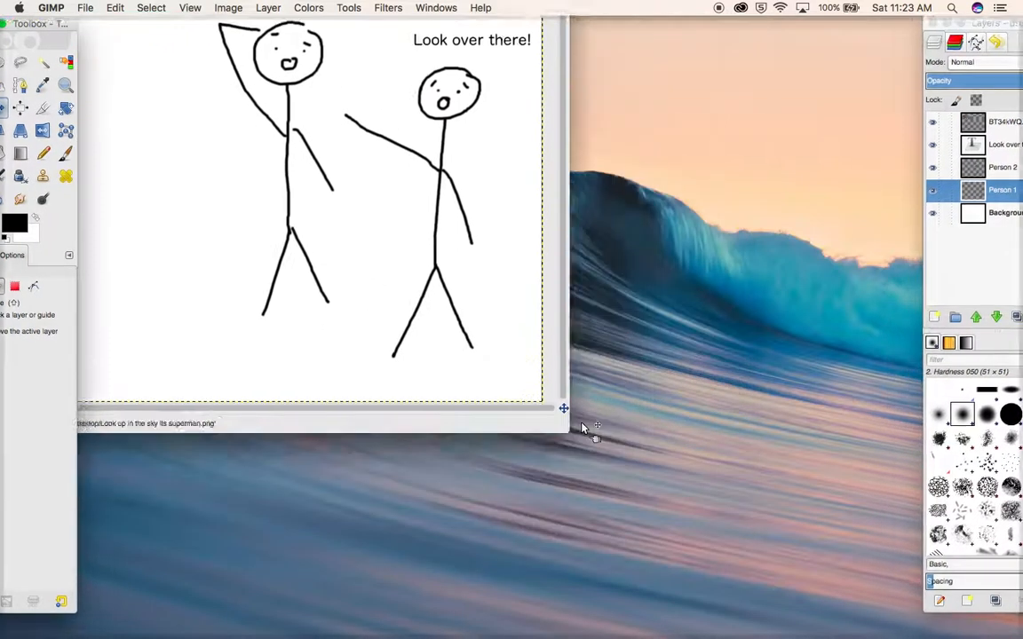
click(983, 215)
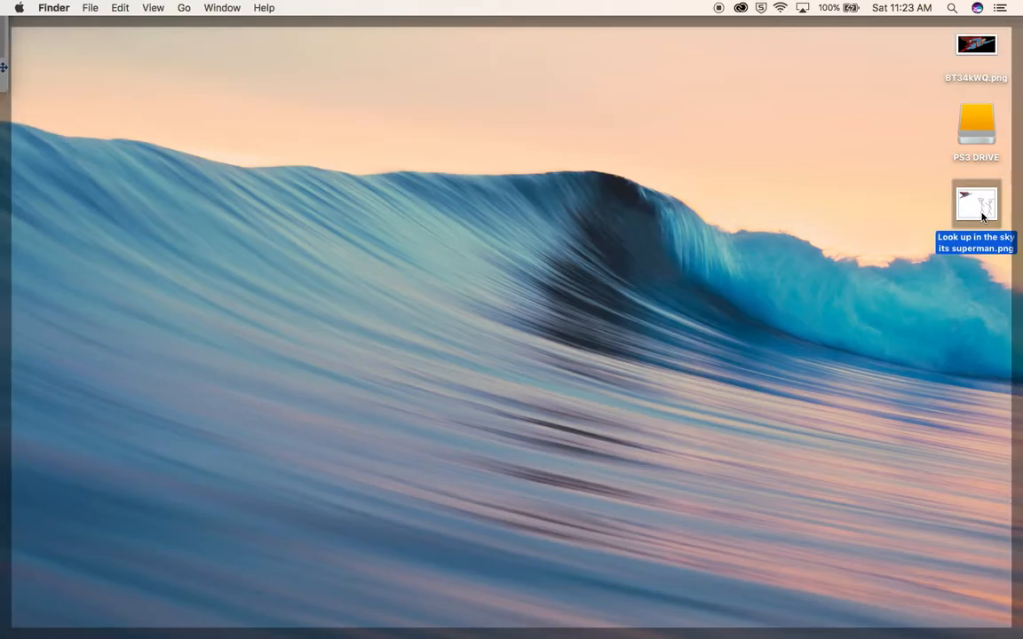
double_click(982, 216)
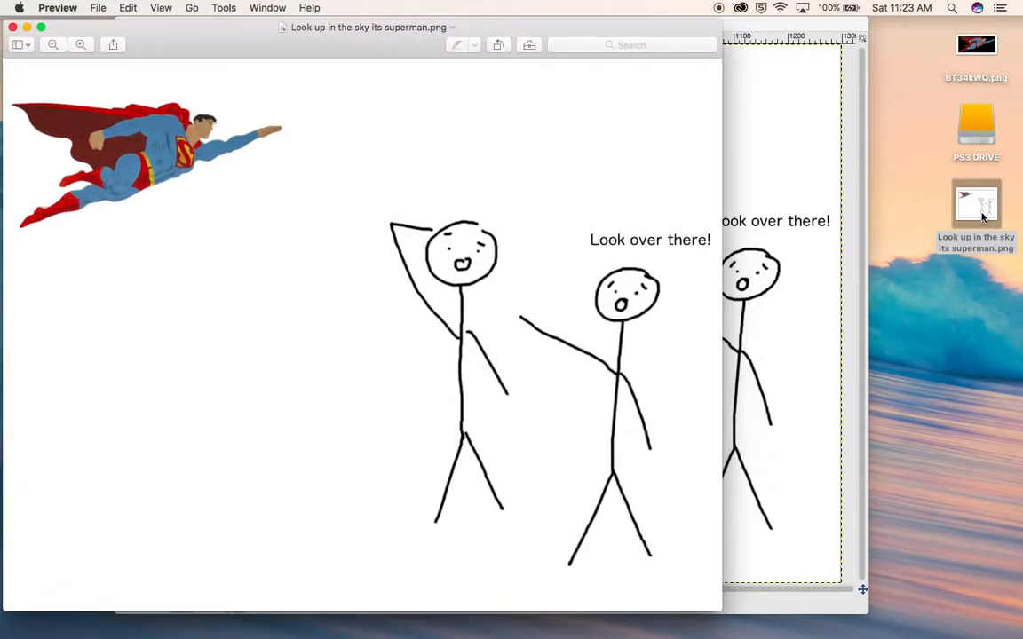